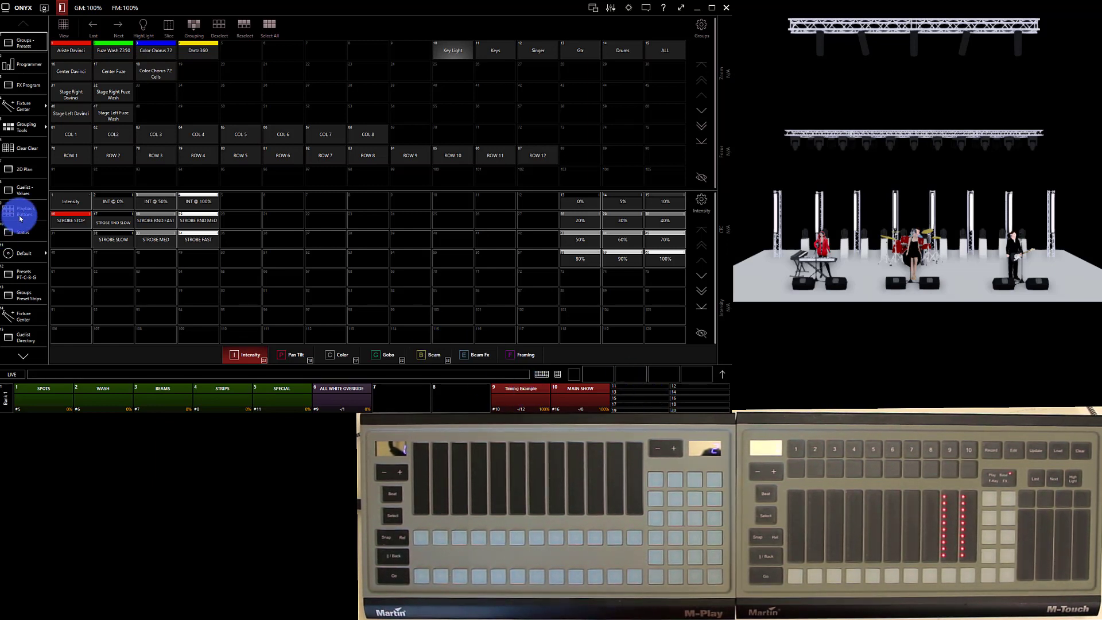
Switch to the DJ workspace and display its combined M-Touch M-Play playback view
{"action": "left_click", "coordinate": [43, 8]}
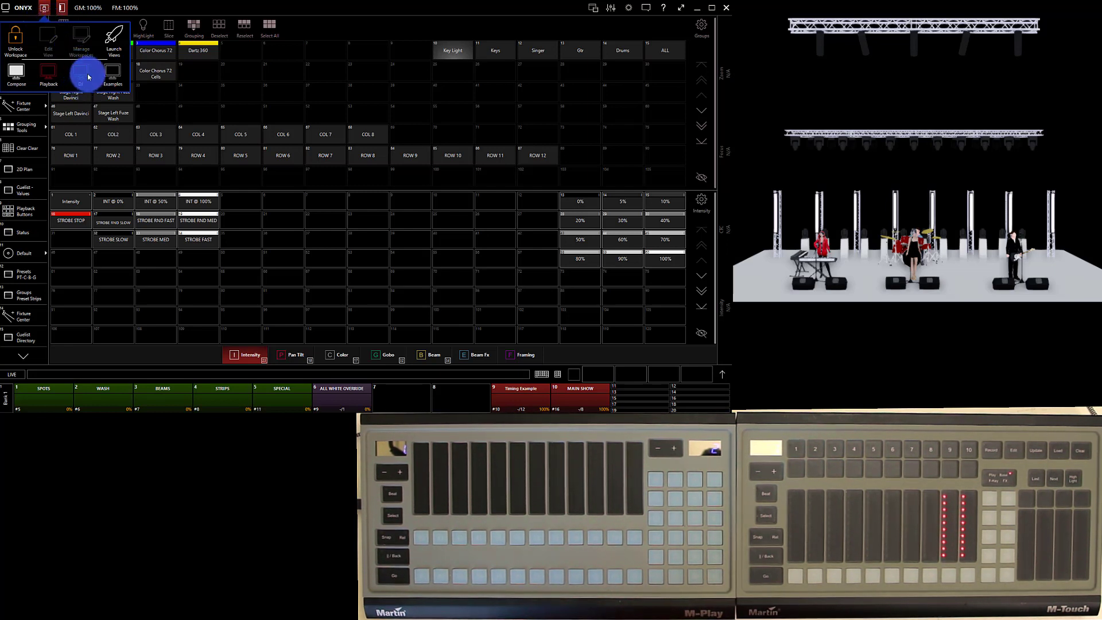
{"action": "left_click", "coordinate": [88, 77]}
{"action": "left_click", "coordinate": [43, 8]}
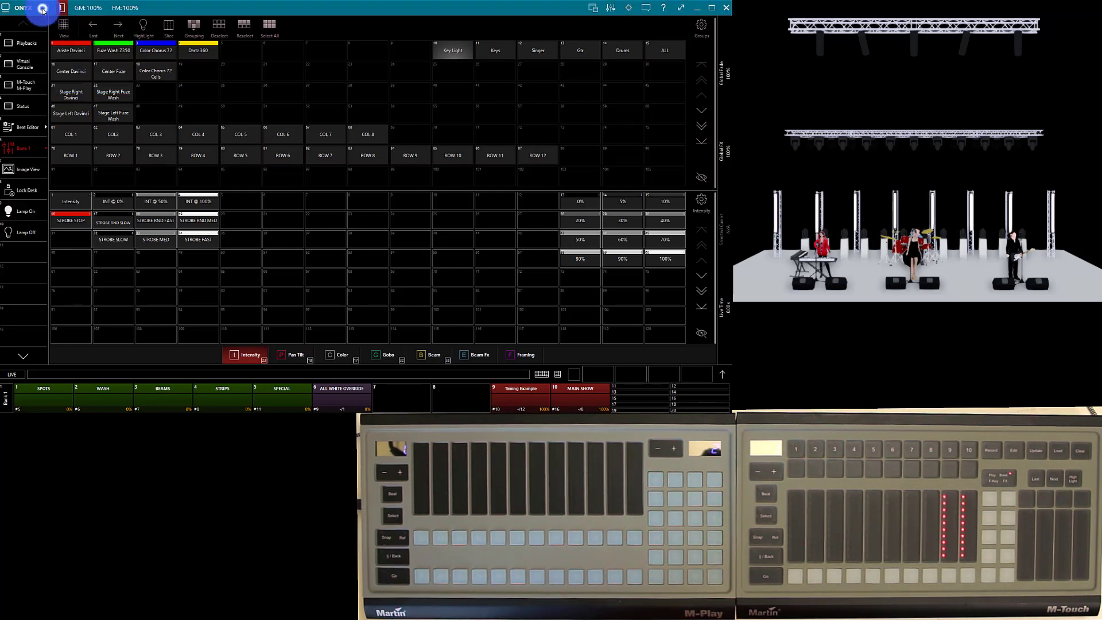
{"action": "left_click", "coordinate": [24, 82]}
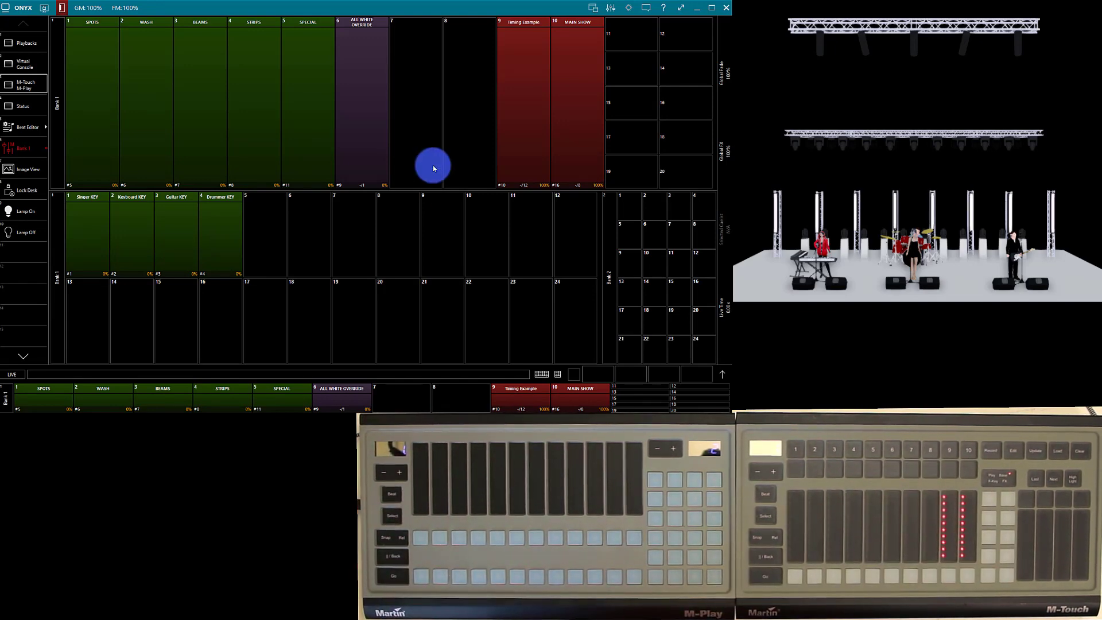
Return to the Compose workspace and select the Ariste Davinci fixture group
{"action": "left_click", "coordinate": [48, 10]}
{"action": "left_click", "coordinate": [16, 72]}
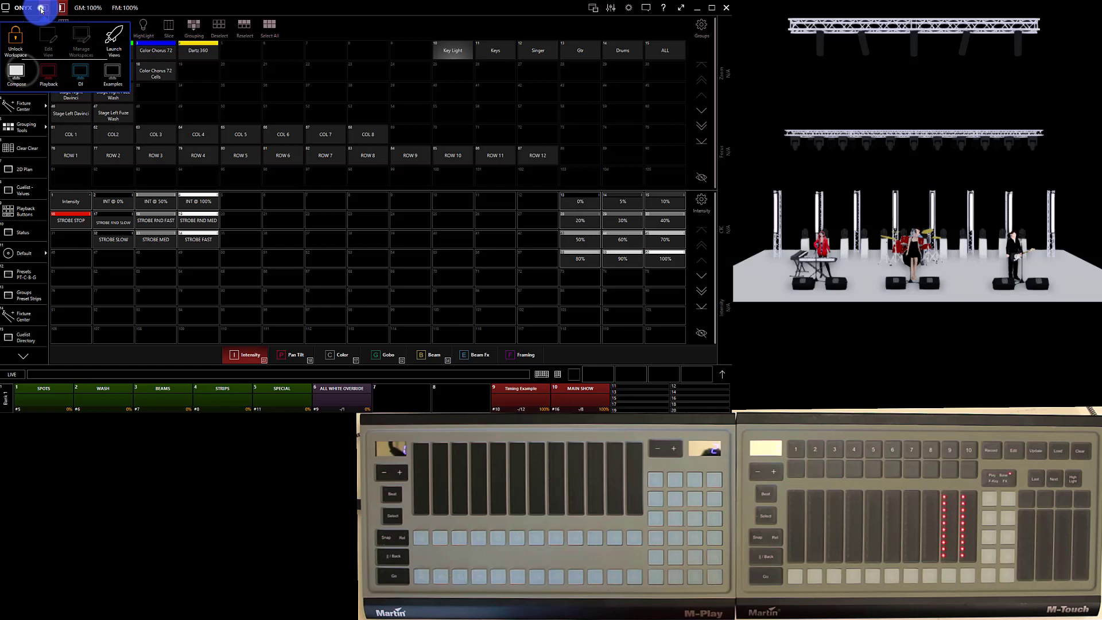
{"action": "left_click", "coordinate": [42, 9]}
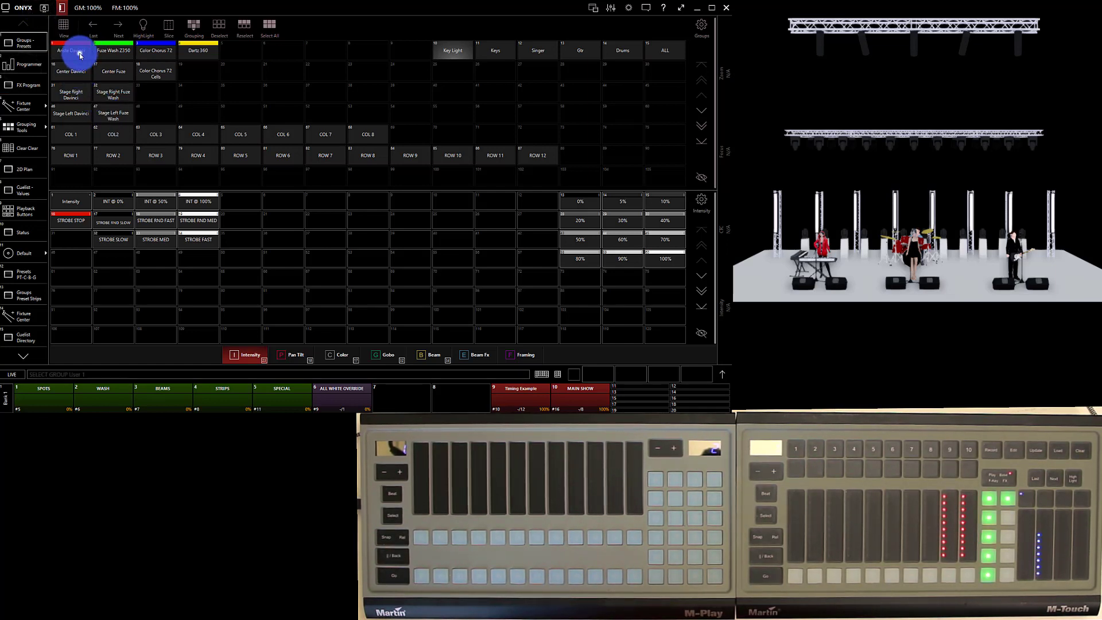
{"action": "left_click", "coordinate": [80, 55]}
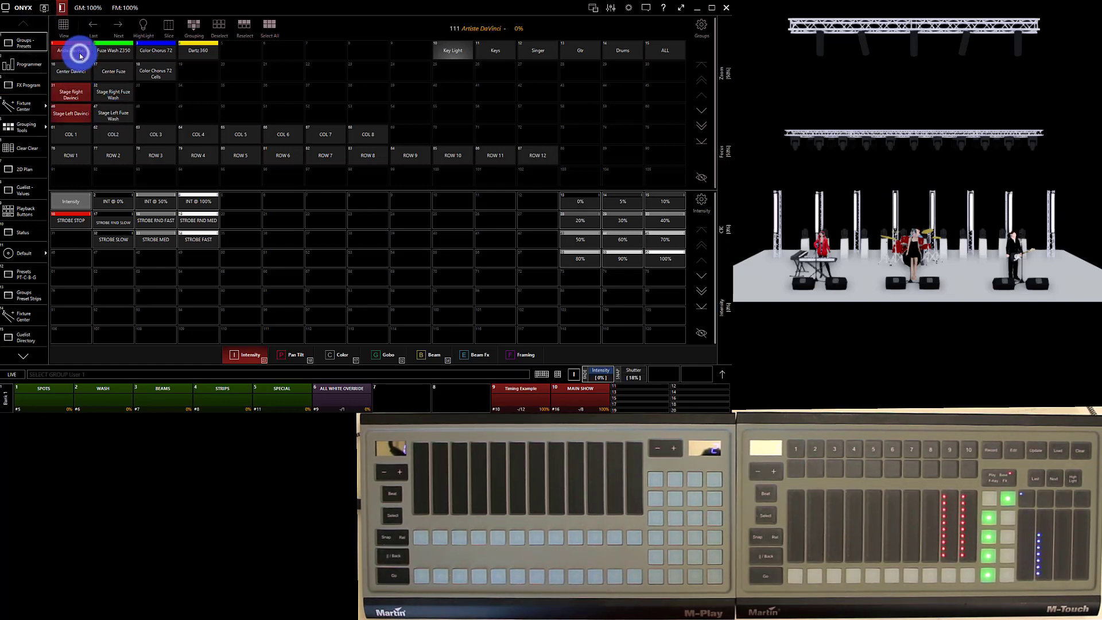
Show the rig's top view in the 2D plan and expand the fixture parameter controls
{"action": "left_click", "coordinate": [33, 170]}
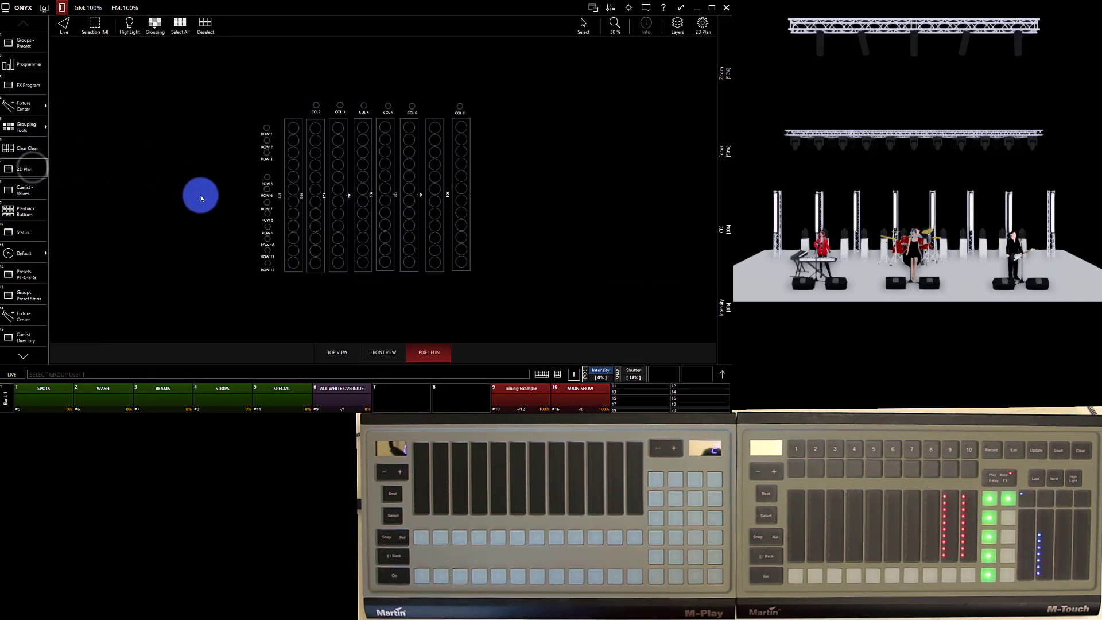
{"action": "left_click", "coordinate": [339, 351]}
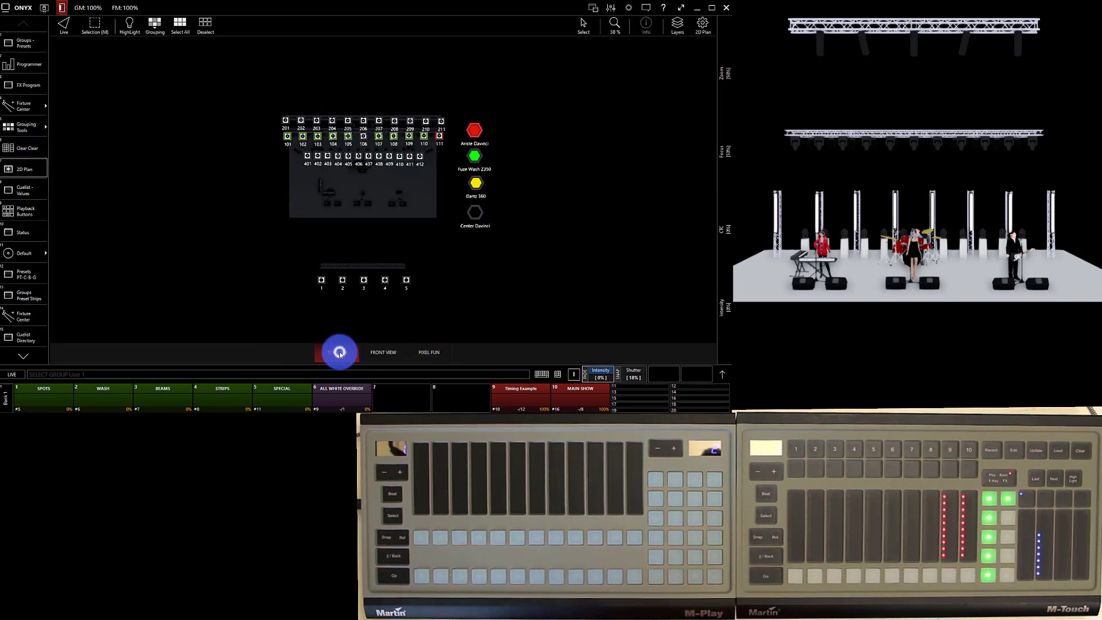
{"action": "scroll", "coordinate": [434, 210], "scroll_direction": "up", "scroll_amount": 3}
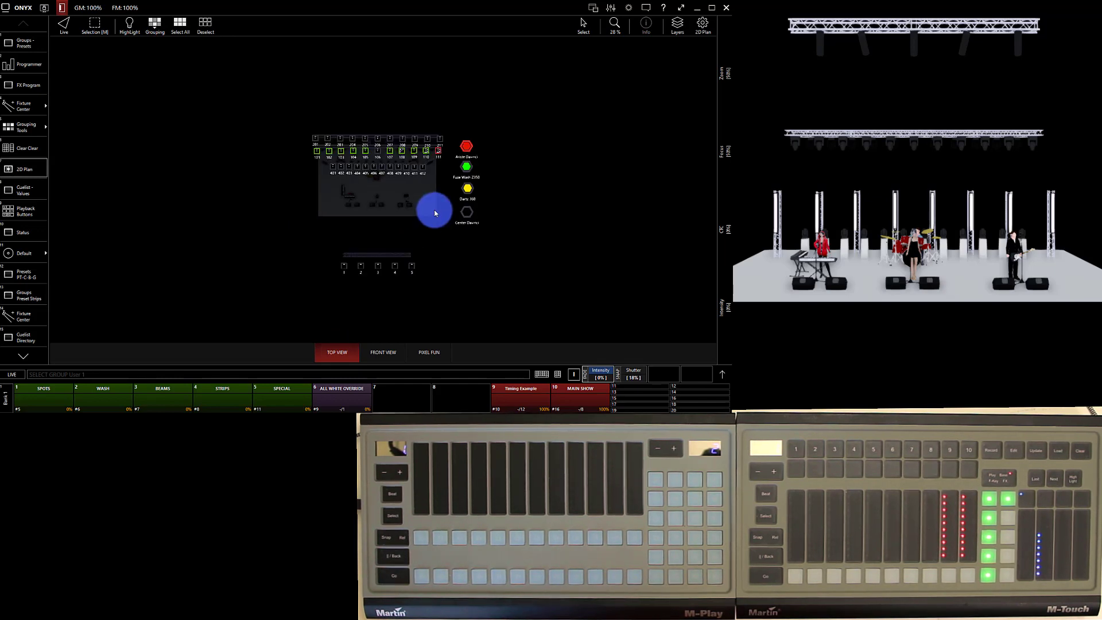
{"action": "scroll", "coordinate": [434, 210], "scroll_direction": "up", "scroll_amount": 2}
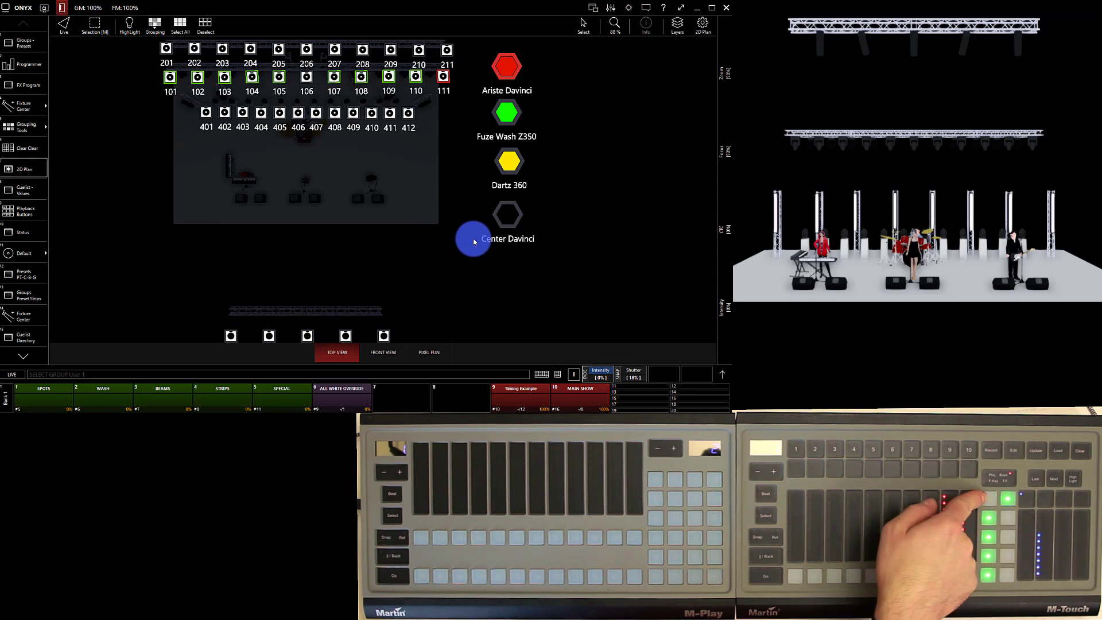
{"action": "left_click", "coordinate": [723, 376]}
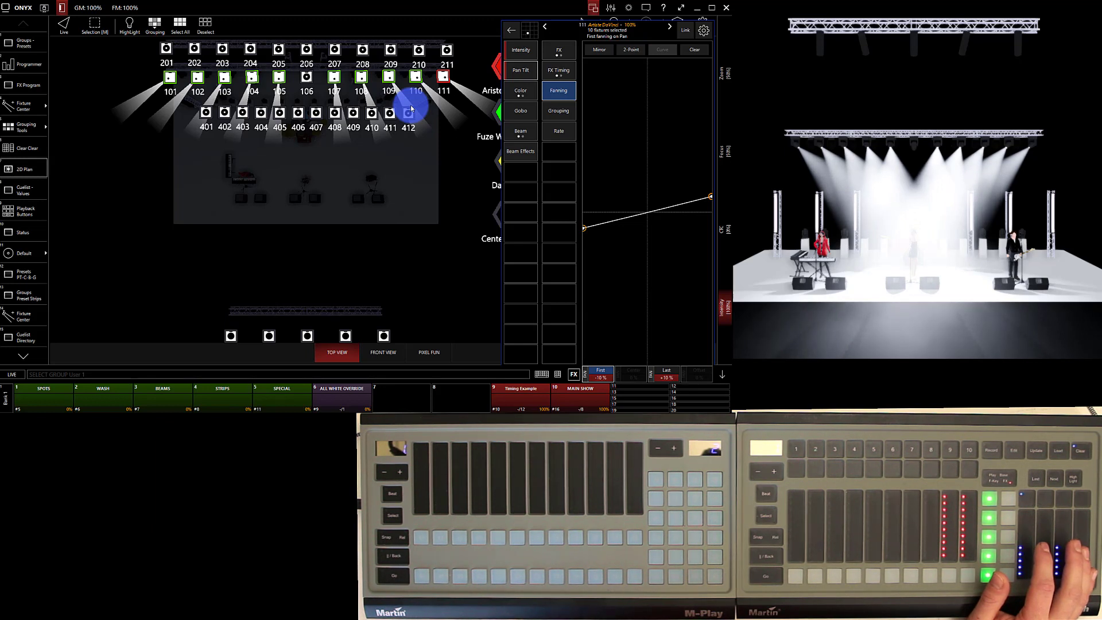
Record the current position as Pan Tilt preset 32 in the groups and presets view and name it DSC
{"action": "left_click", "coordinate": [8, 42]}
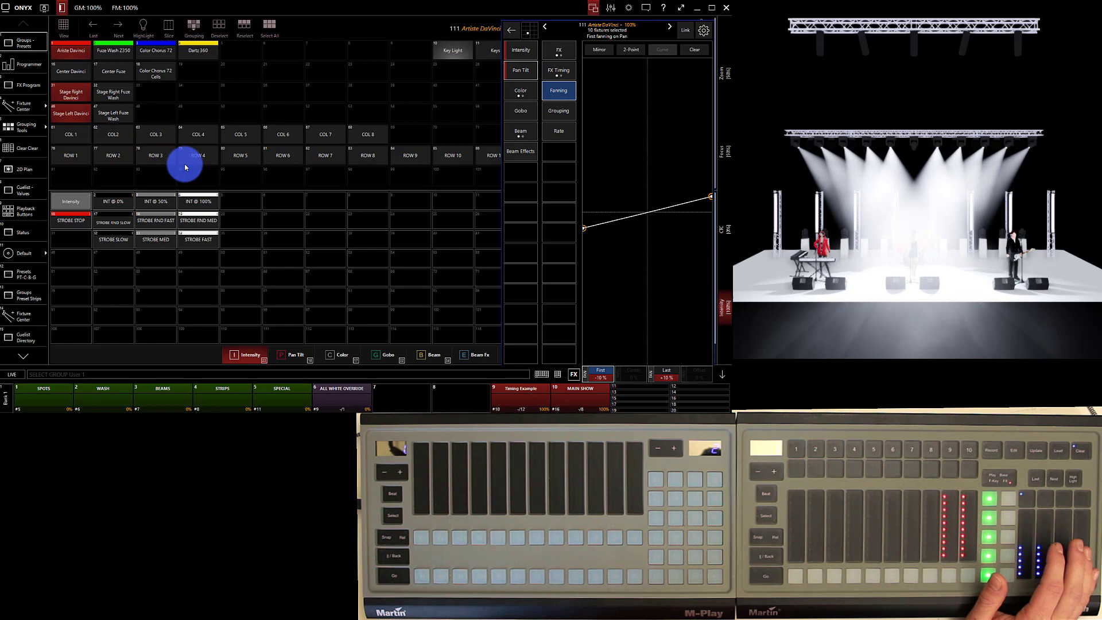
{"action": "left_click", "coordinate": [297, 360]}
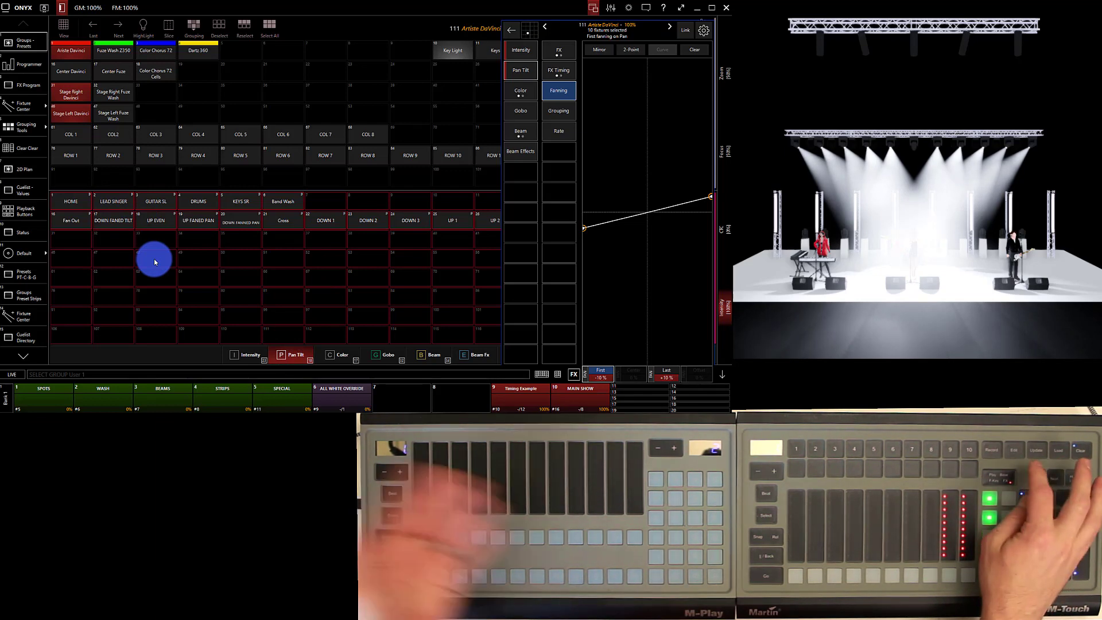
{"action": "key", "text": "r"}
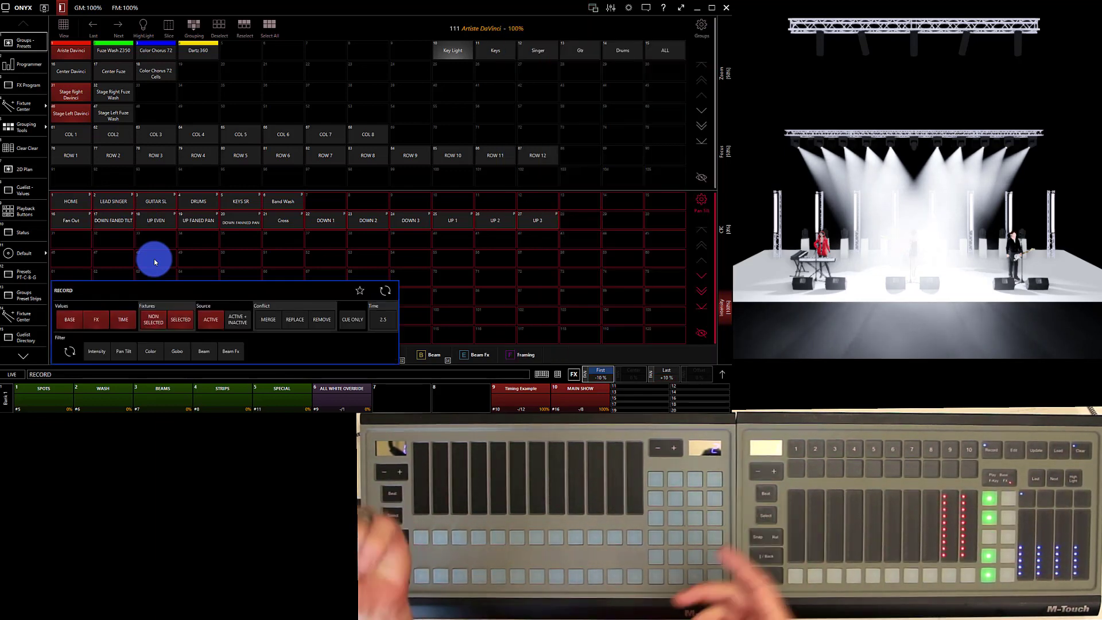
{"action": "left_click", "coordinate": [115, 240]}
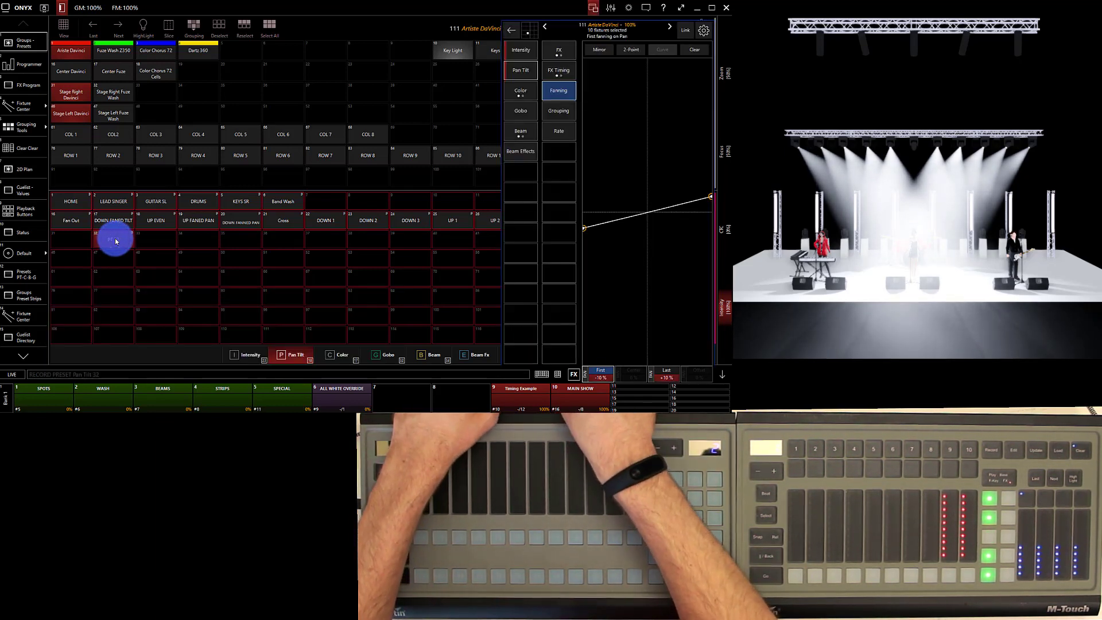
{"action": "left_click", "coordinate": [115, 240]}
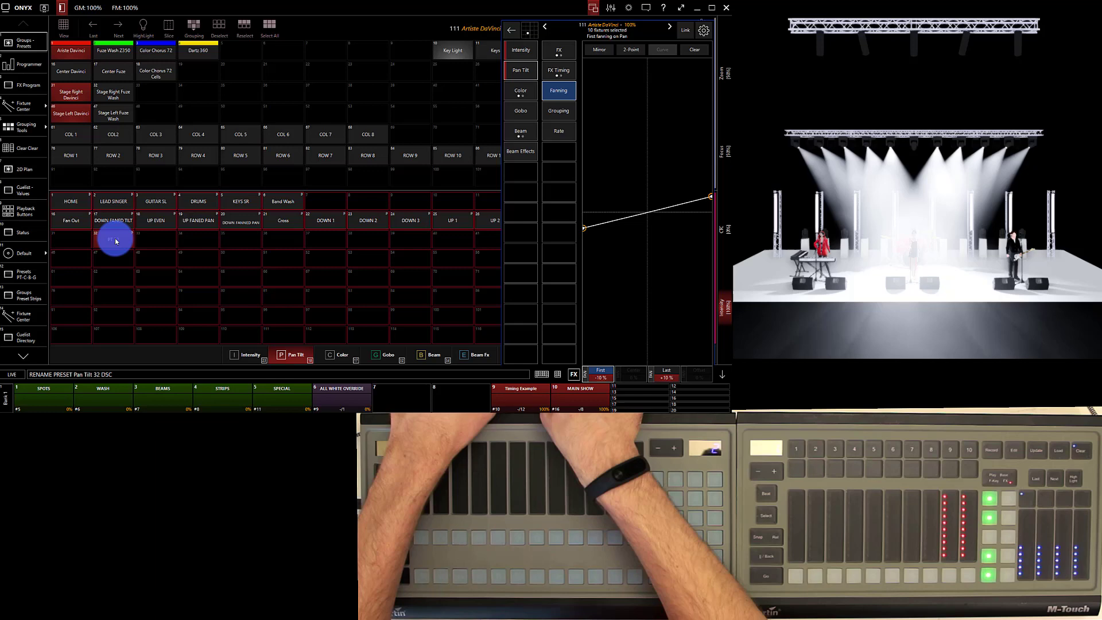
{"action": "key", "text": "Return"}
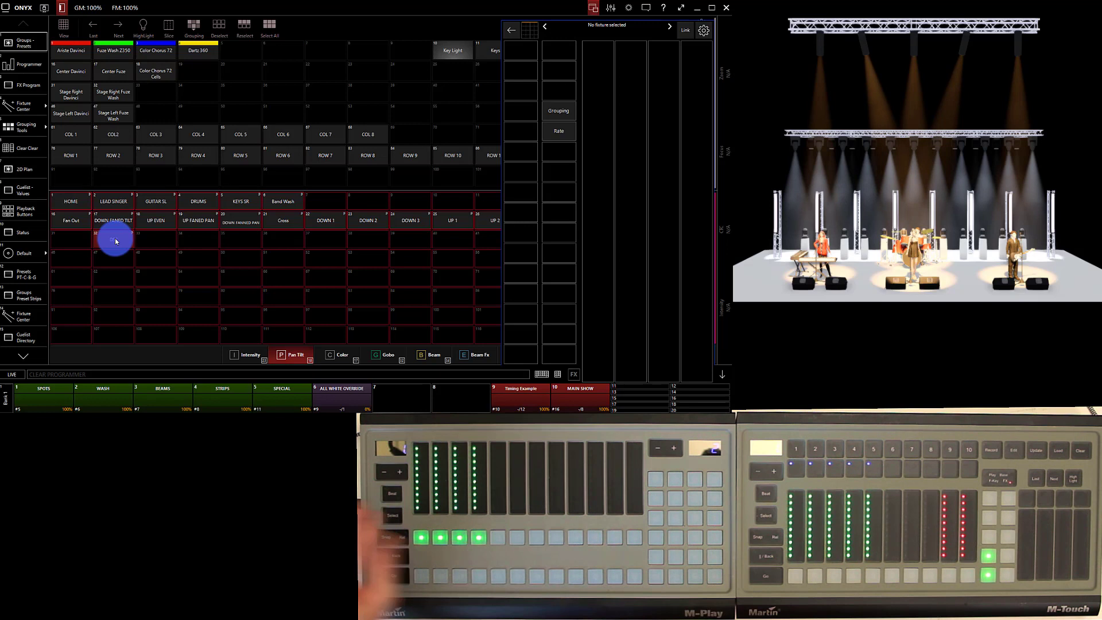
Switch to the DJ workspace to view the M-Touch and M-Play playback faders
{"action": "left_click", "coordinate": [13, 354]}
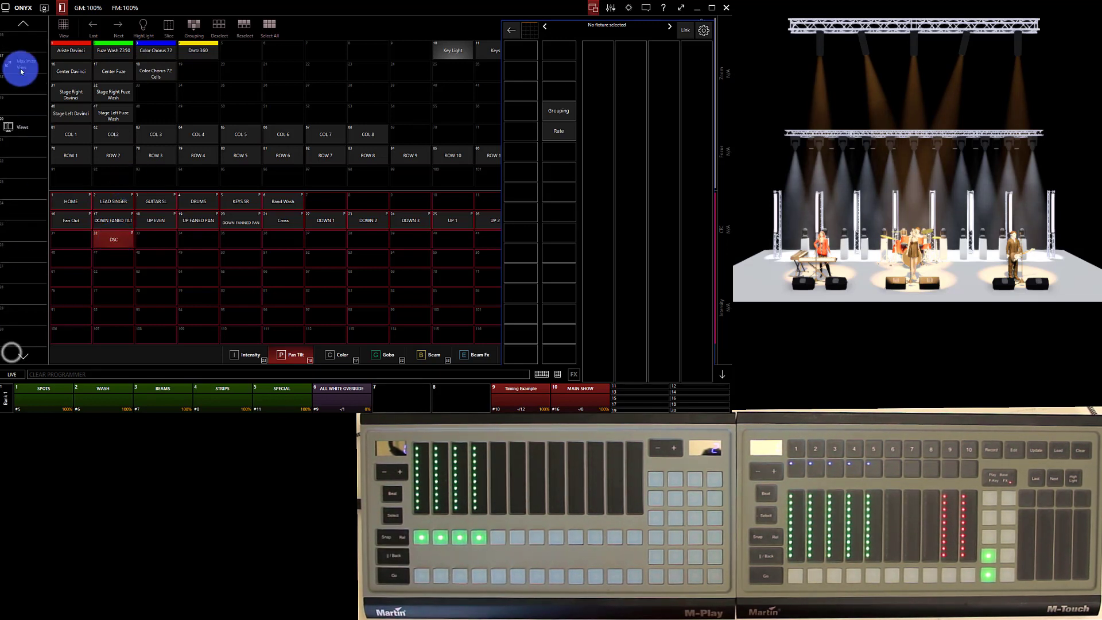
{"action": "left_click", "coordinate": [23, 23]}
{"action": "left_click", "coordinate": [43, 8]}
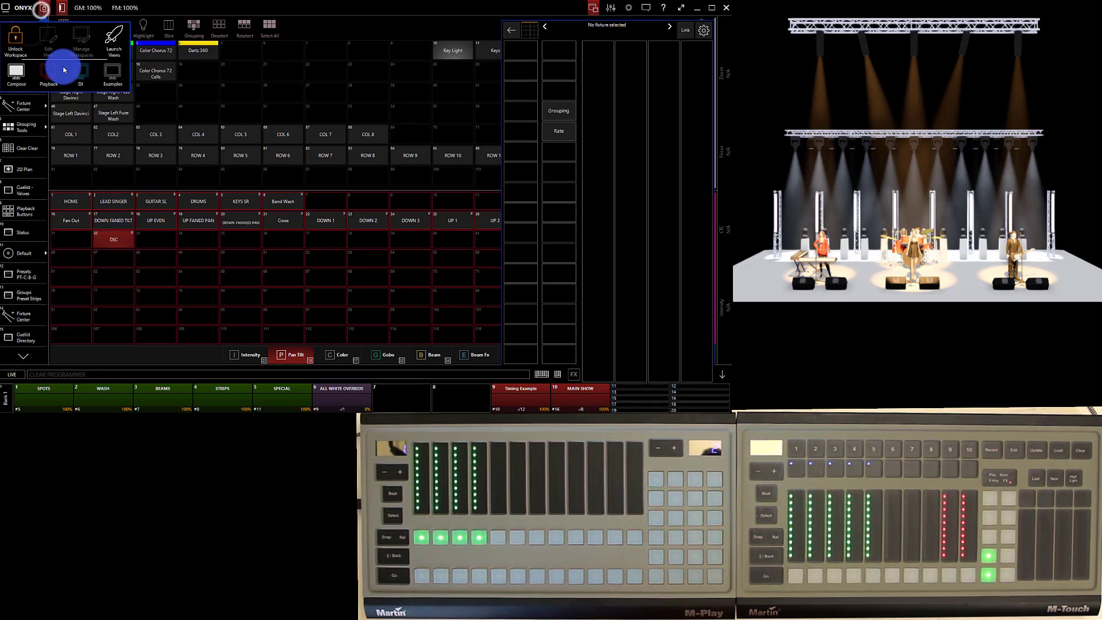
{"action": "left_click", "coordinate": [76, 67]}
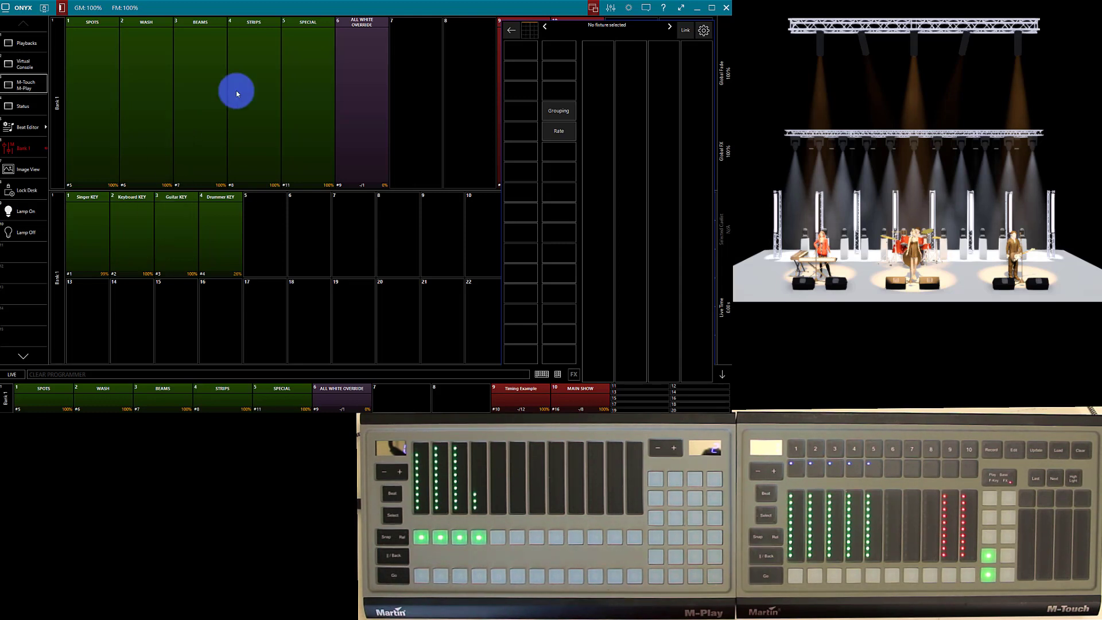
Return to the Compose workspace and apply the UP FANED PAN preset to the Ariste Davinci group
{"action": "left_click", "coordinate": [47, 10]}
{"action": "left_click", "coordinate": [19, 69]}
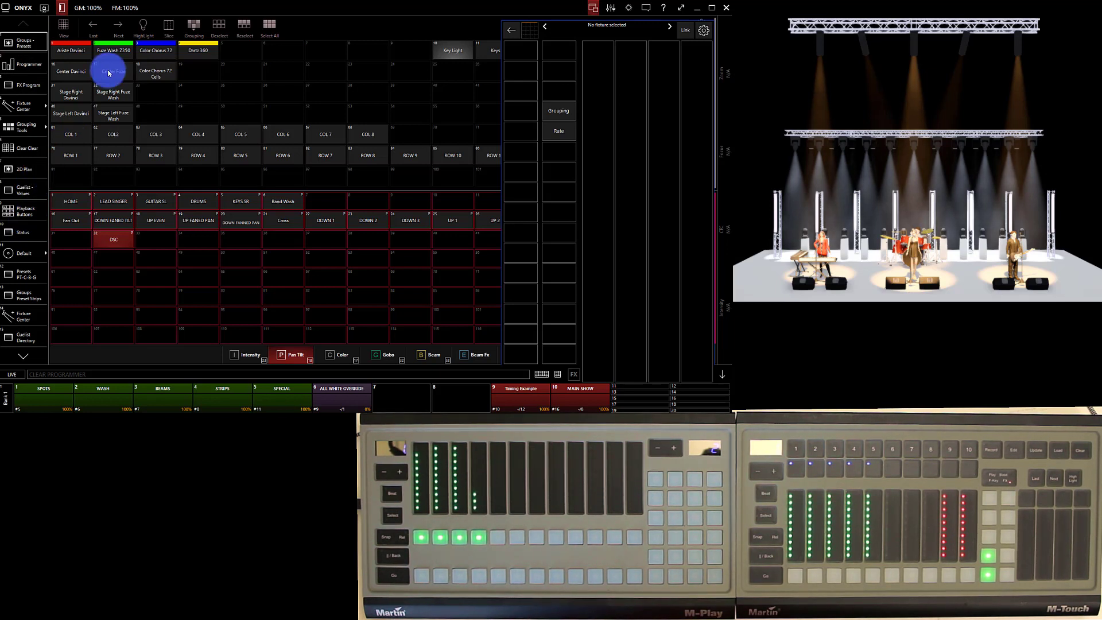
{"action": "left_click", "coordinate": [81, 53]}
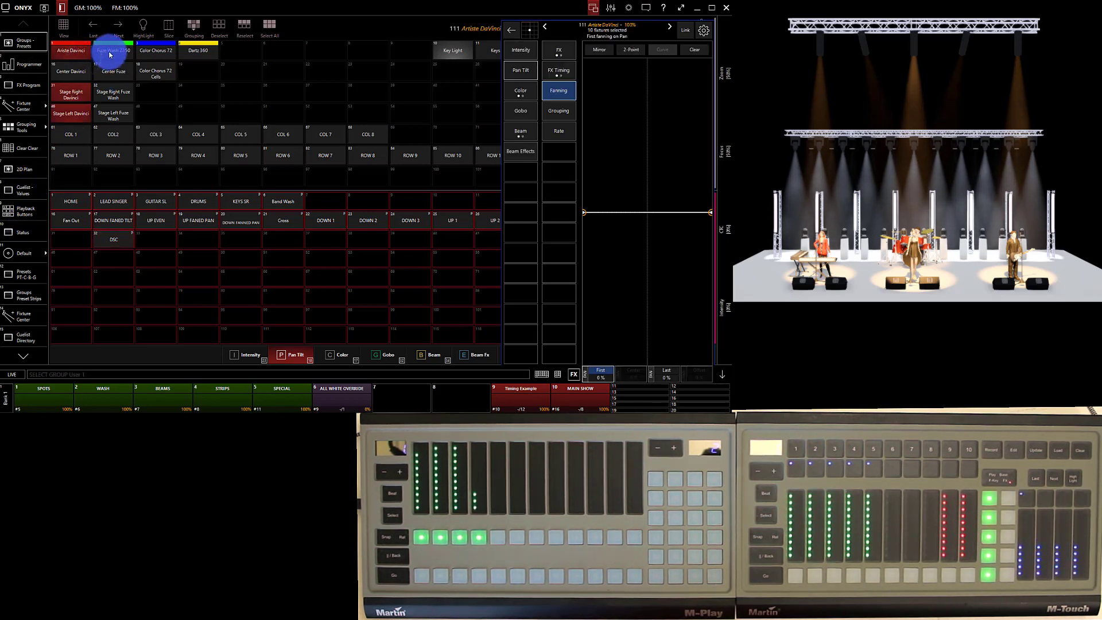
{"action": "left_click", "coordinate": [184, 226]}
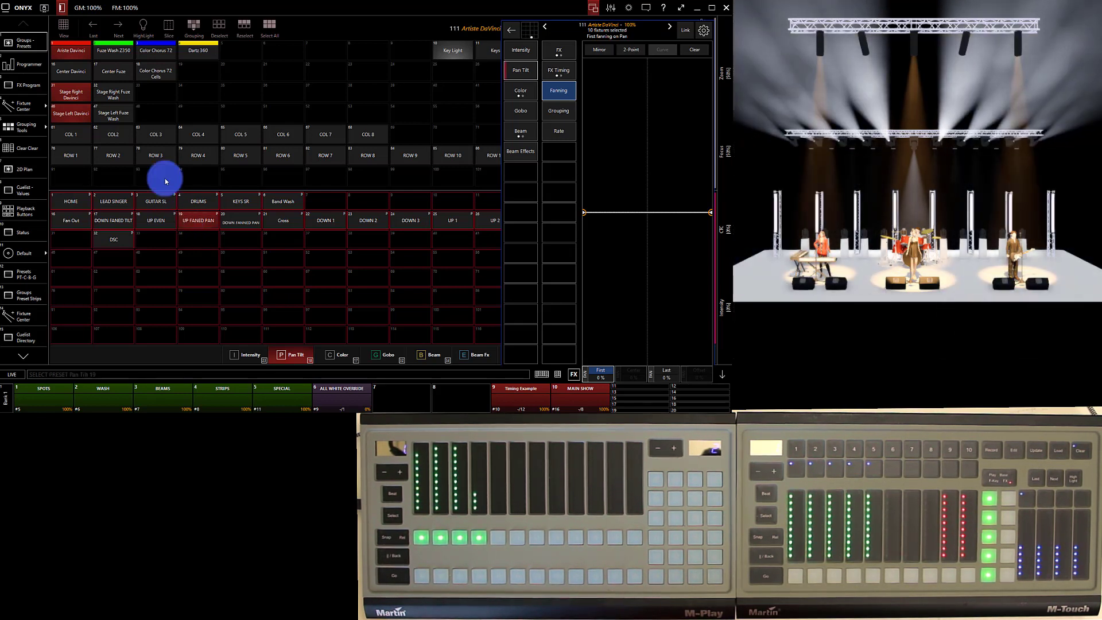
Select the Fuze Wash Z350 group, try several pan/tilt presets and settle on the Cross preset
{"action": "left_click", "coordinate": [115, 50]}
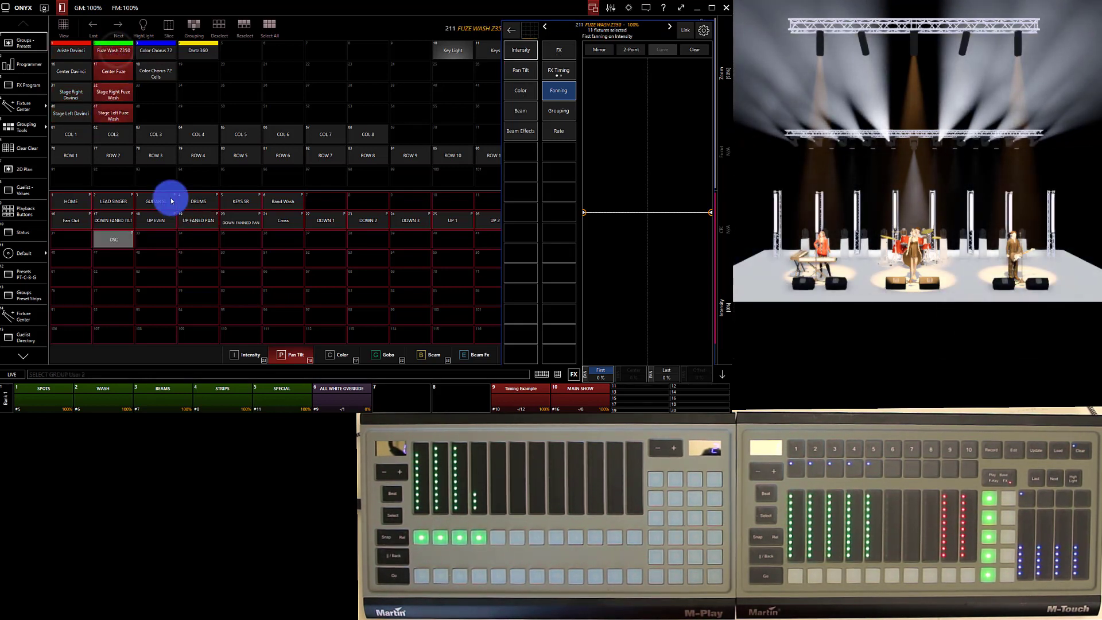
{"action": "left_click", "coordinate": [167, 222]}
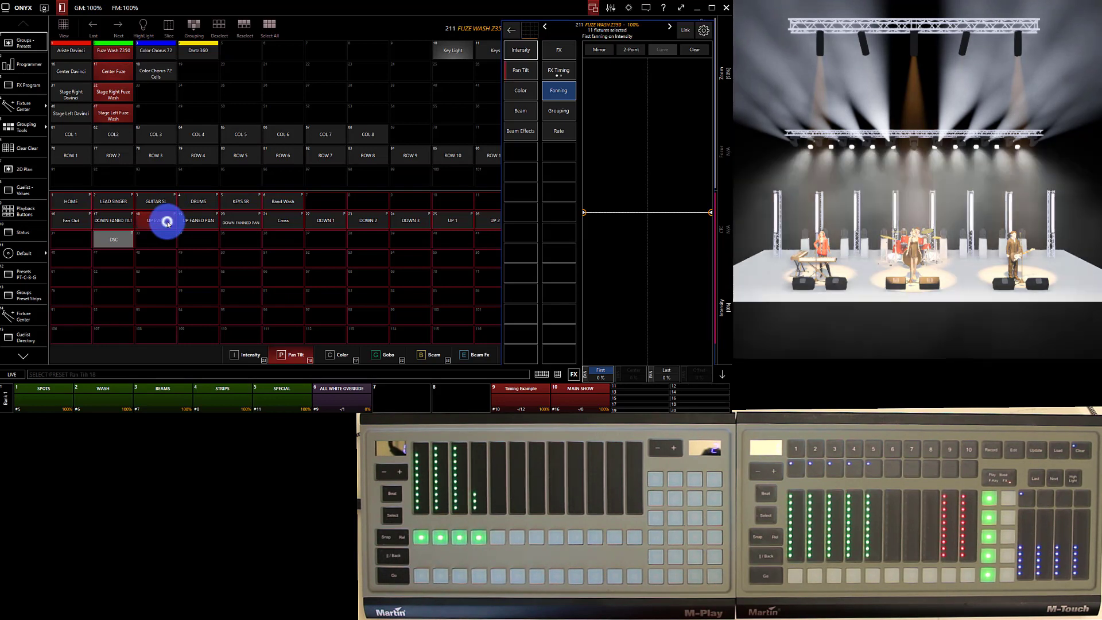
{"action": "left_click", "coordinate": [130, 227]}
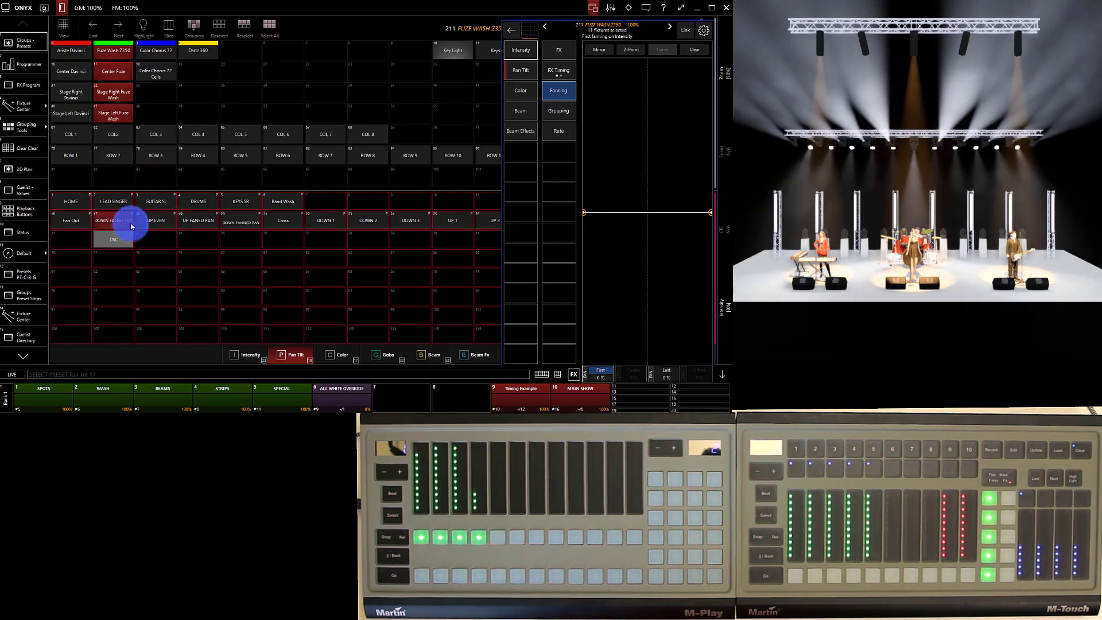
{"action": "left_click", "coordinate": [70, 220]}
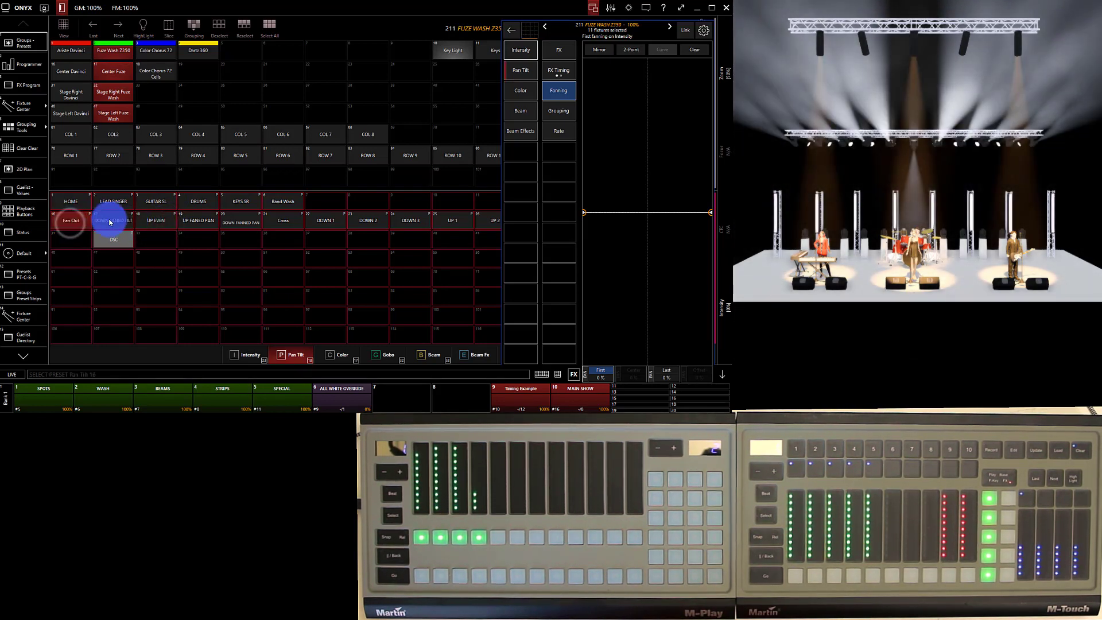
{"action": "left_click", "coordinate": [110, 221]}
{"action": "left_click", "coordinate": [272, 224]}
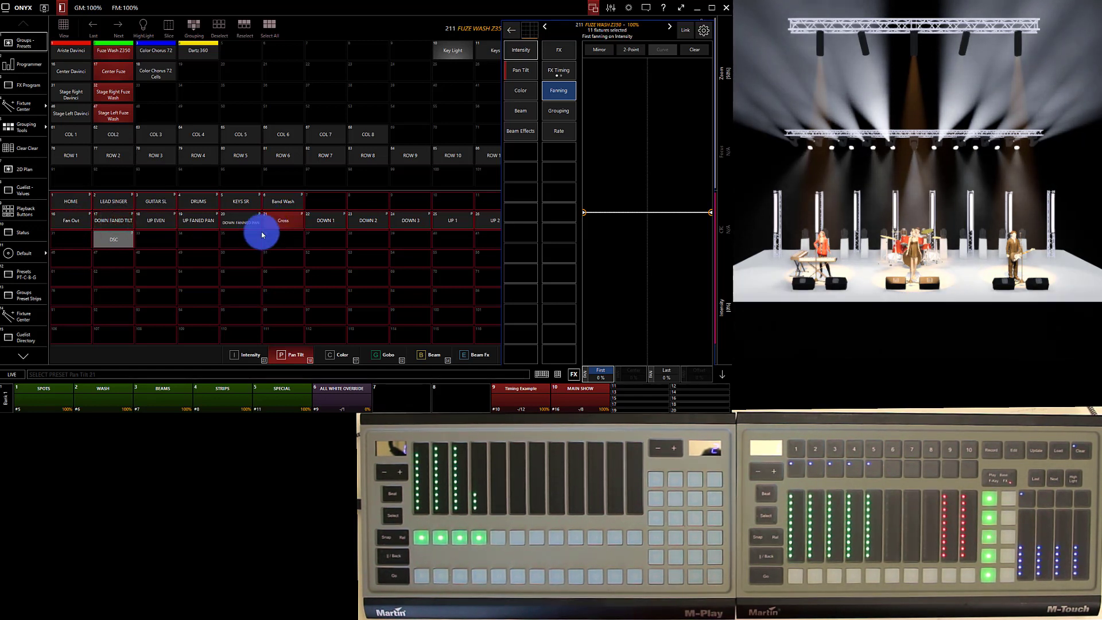
Review the stored values in the programmer and record them to playback fader 2.1 as a new cuelist named "up cross"
{"action": "left_click", "coordinate": [15, 63]}
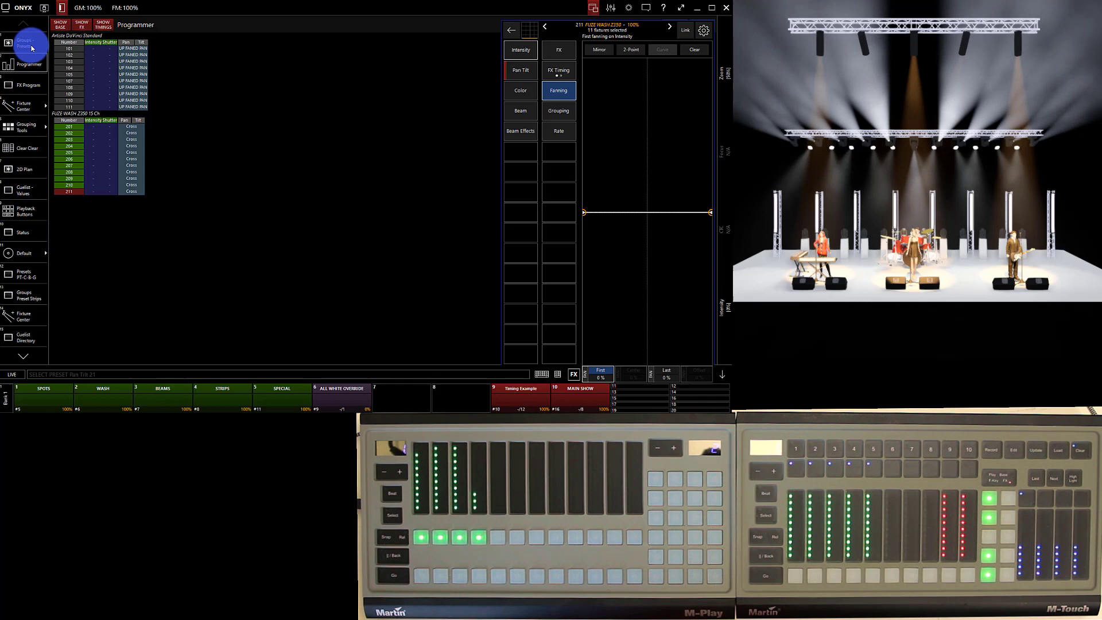
{"action": "left_click", "coordinate": [31, 49]}
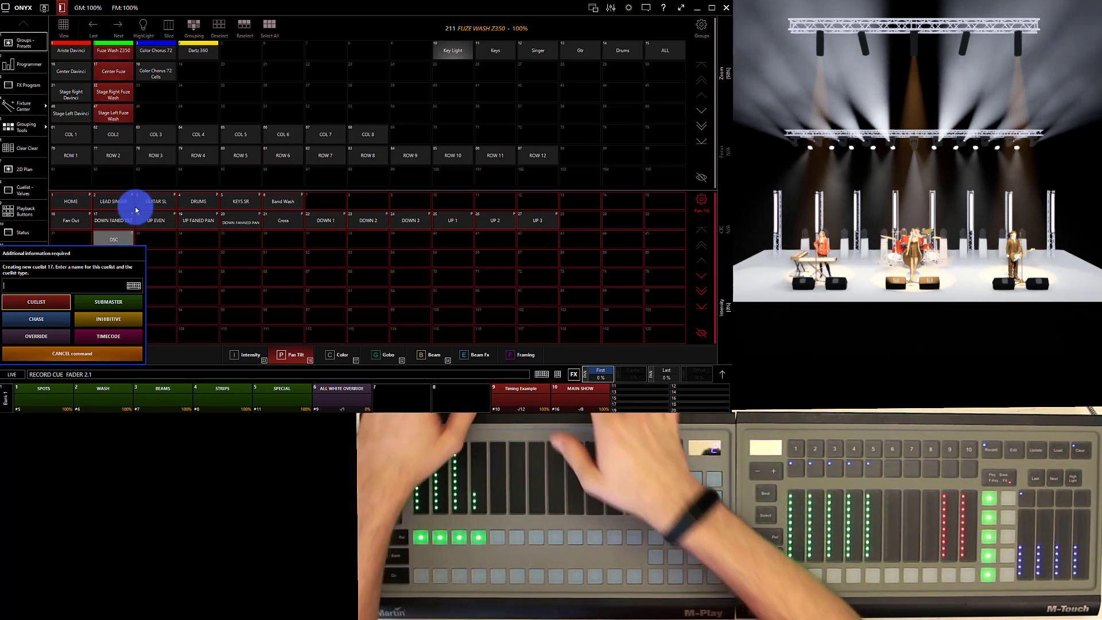
{"action": "type", "text": "up "}
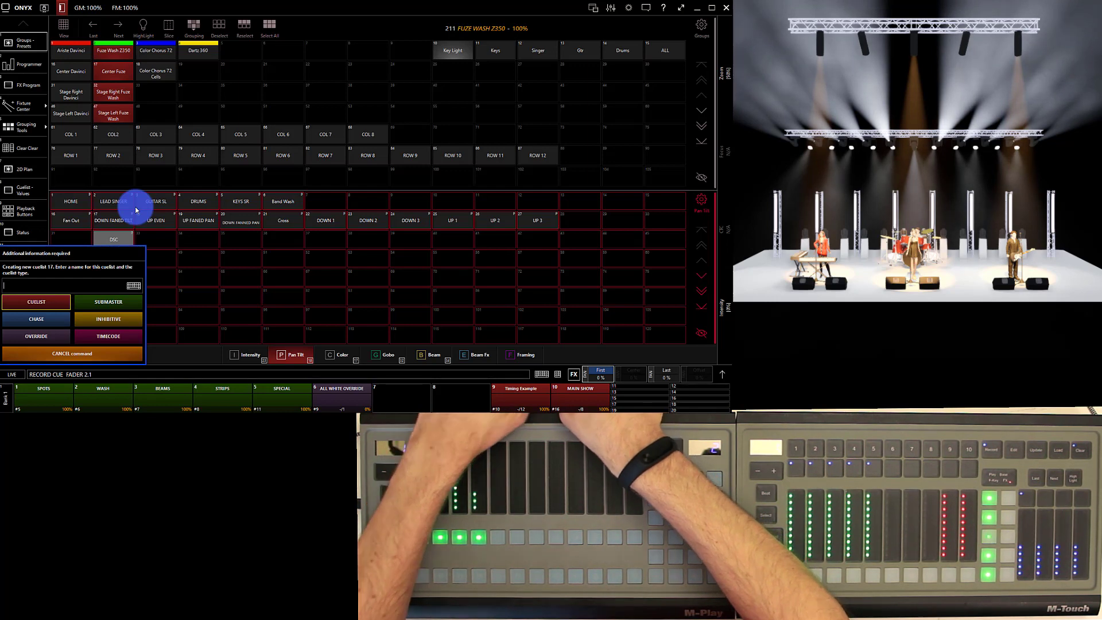
{"action": "type", "text": "cross"}
{"action": "key", "text": "Return"}
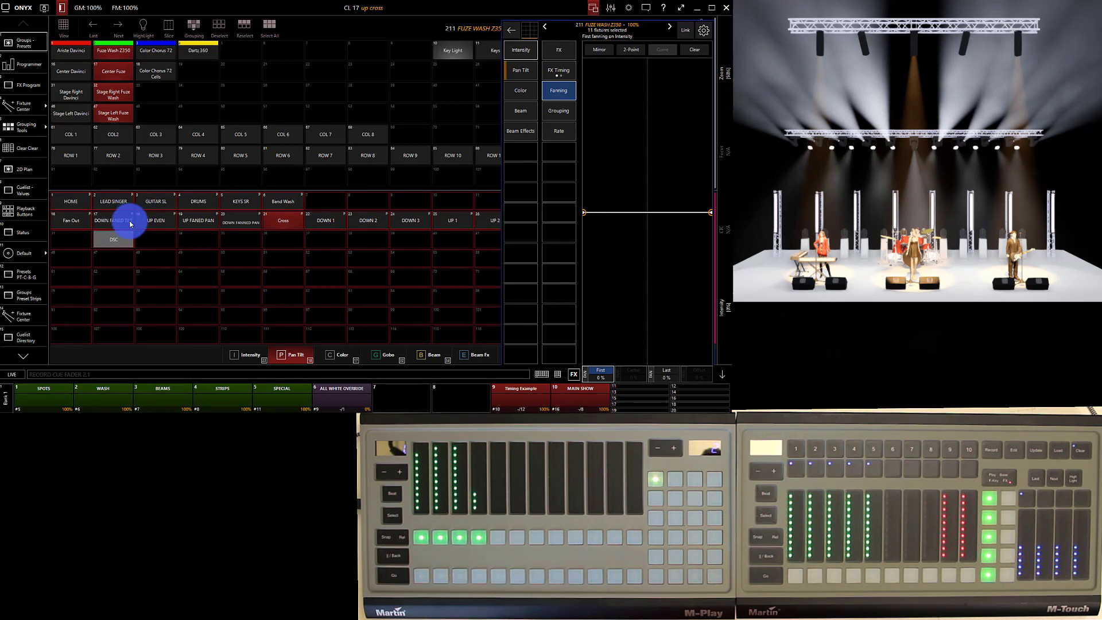
Apply the UP FANED PAN preset to the Fuze Wash Z350 group and the DOWN 3 preset to the Ariste Davinci group
{"action": "left_click", "coordinate": [319, 226]}
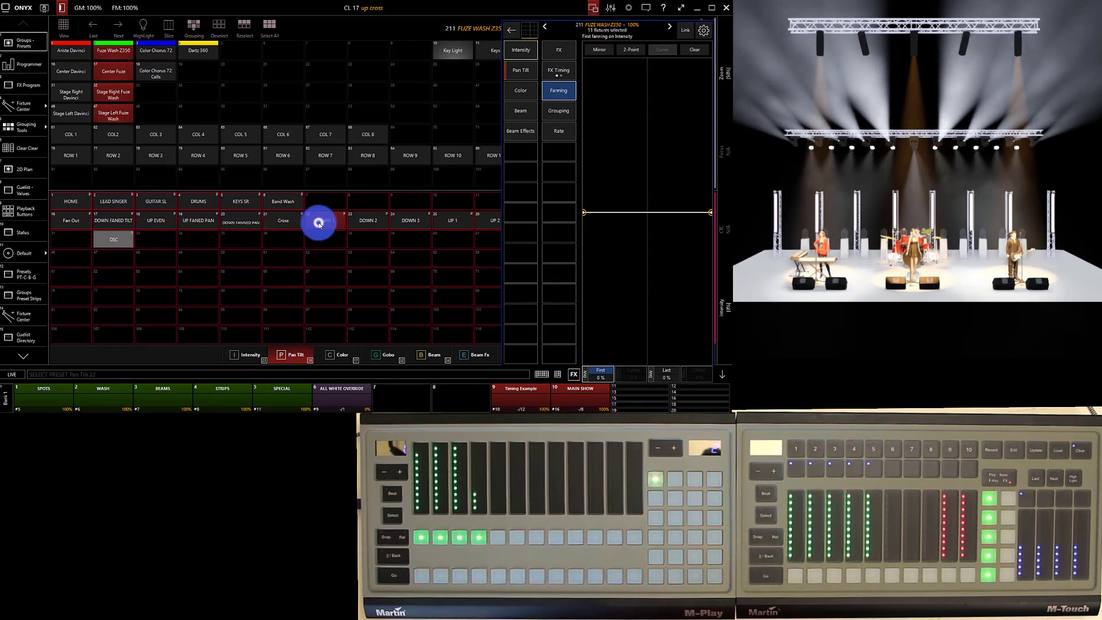
{"action": "left_click", "coordinate": [214, 222]}
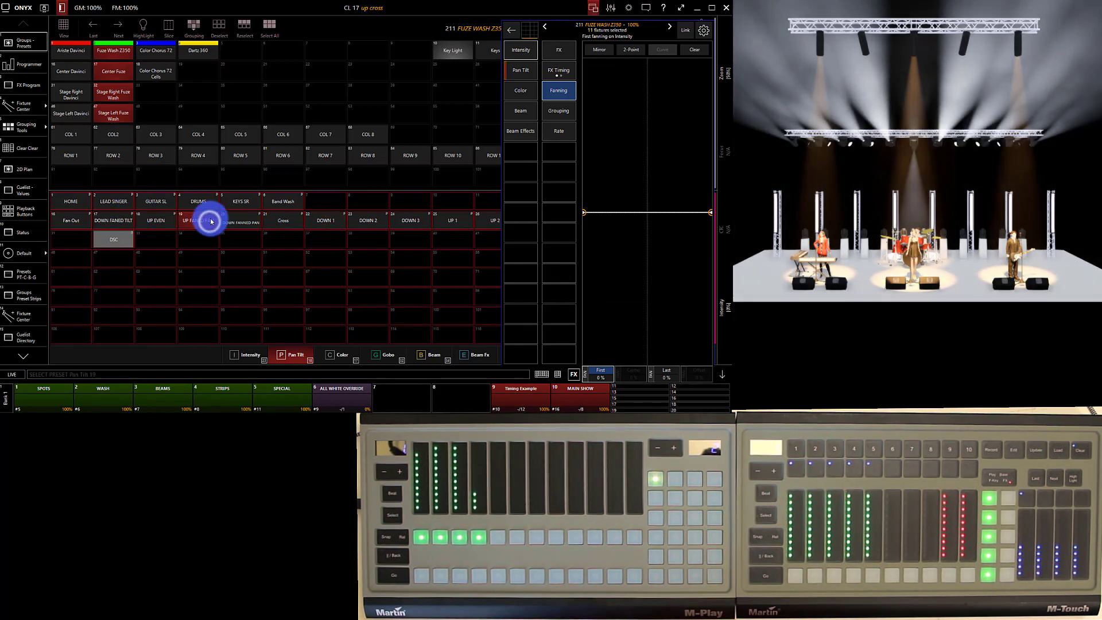
{"action": "left_click", "coordinate": [77, 55]}
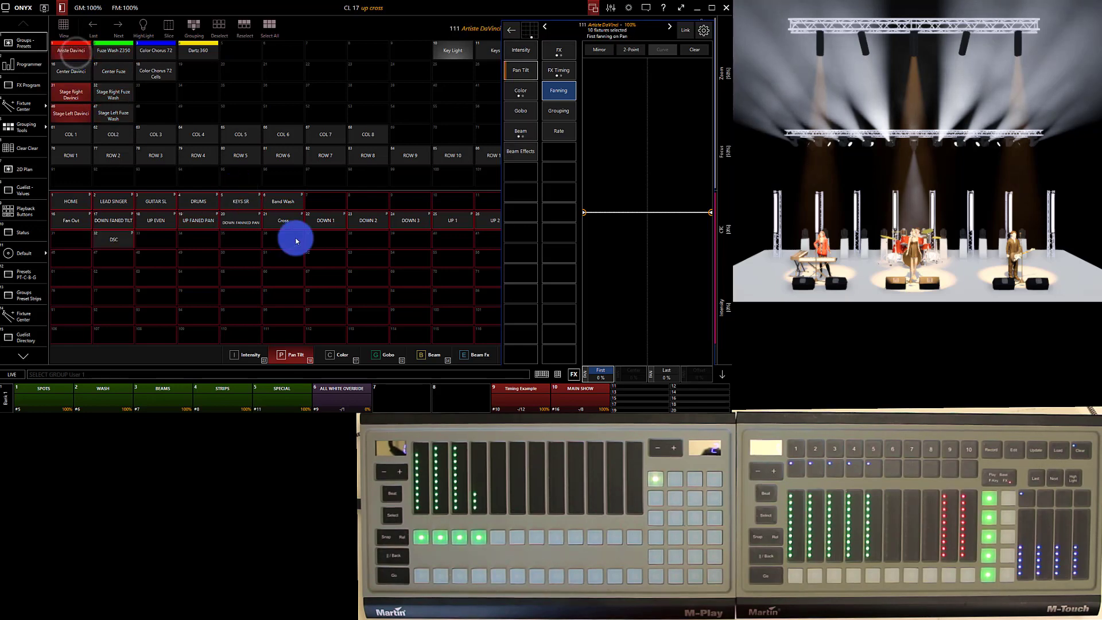
{"action": "left_click", "coordinate": [340, 226]}
{"action": "left_click", "coordinate": [365, 221]}
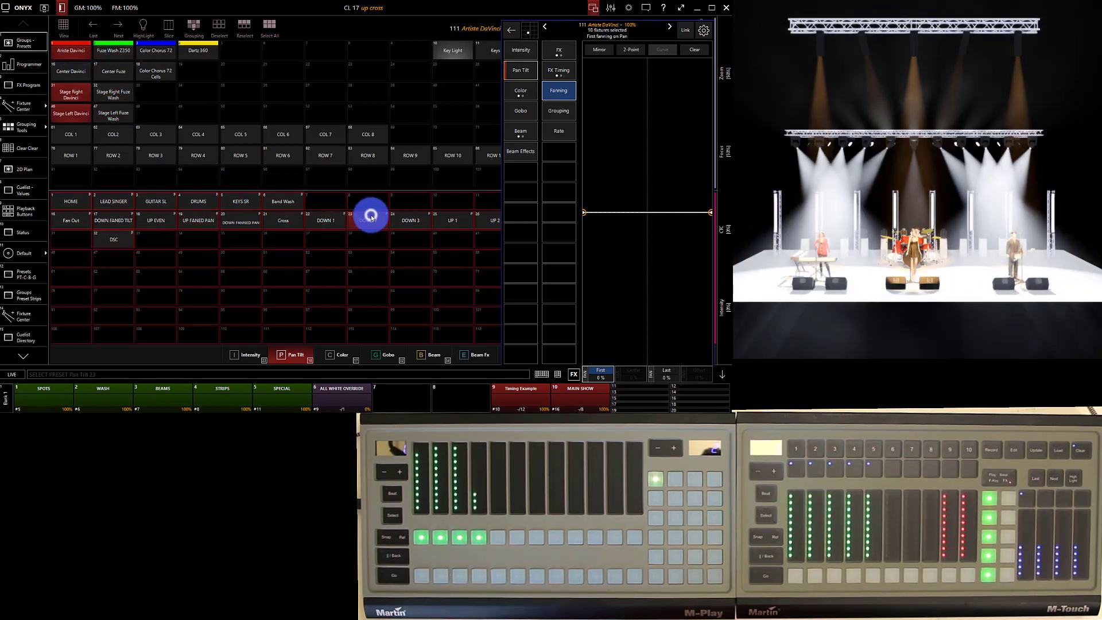
{"action": "left_click", "coordinate": [405, 220]}
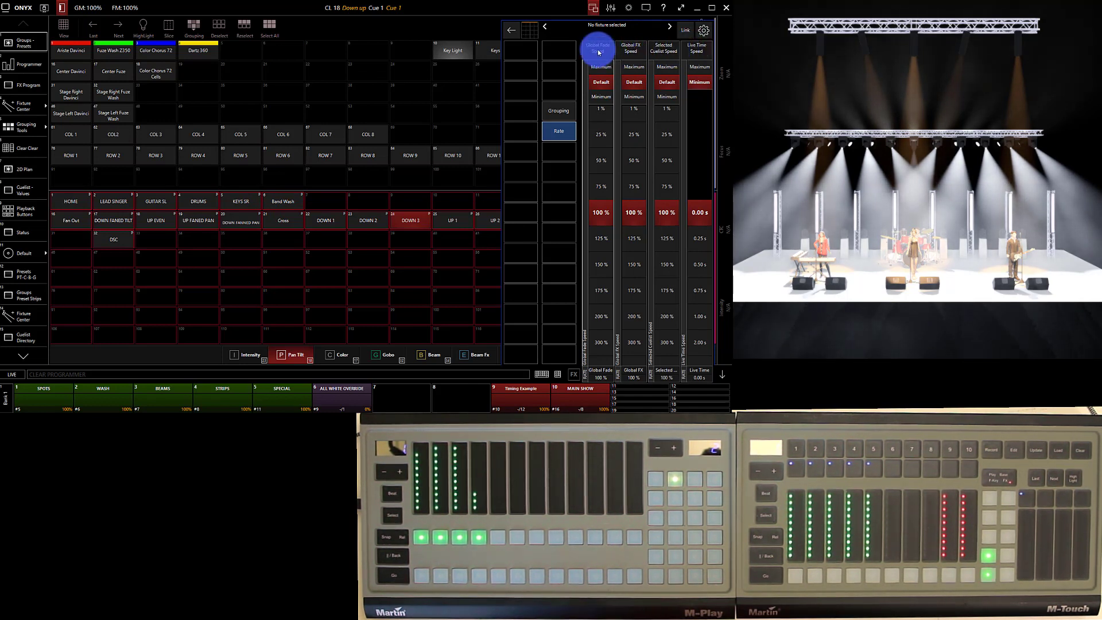
Try faster and slower Global Fade Speed values while the cuelists change, ending at 18 %
{"action": "left_click", "coordinate": [608, 314]}
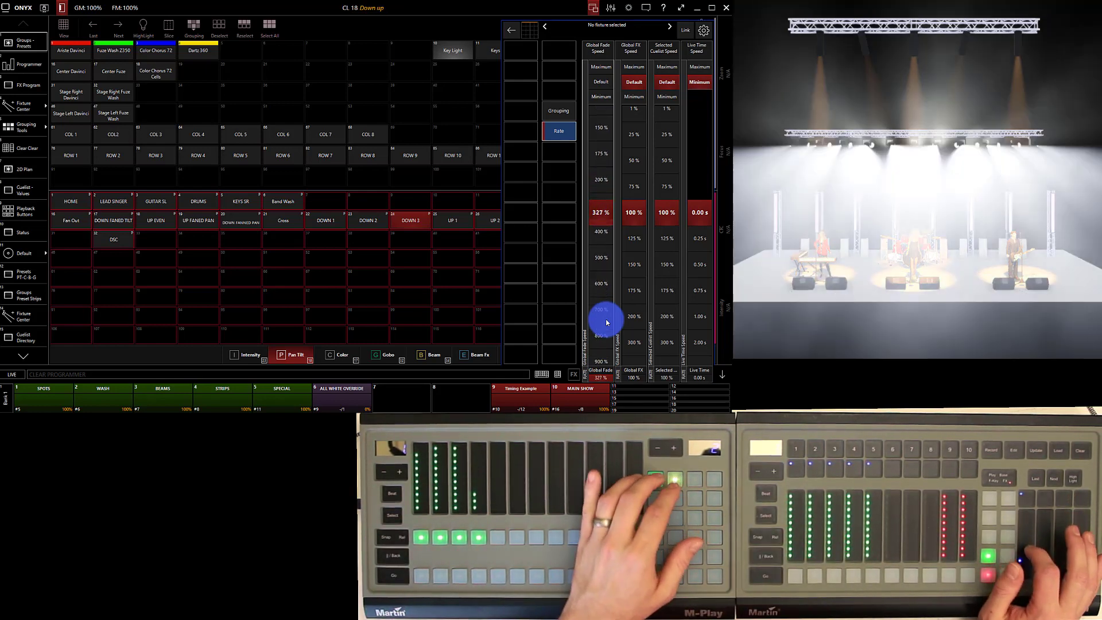
{"action": "scroll", "coordinate": [606, 323], "scroll_direction": "down", "scroll_amount": 3}
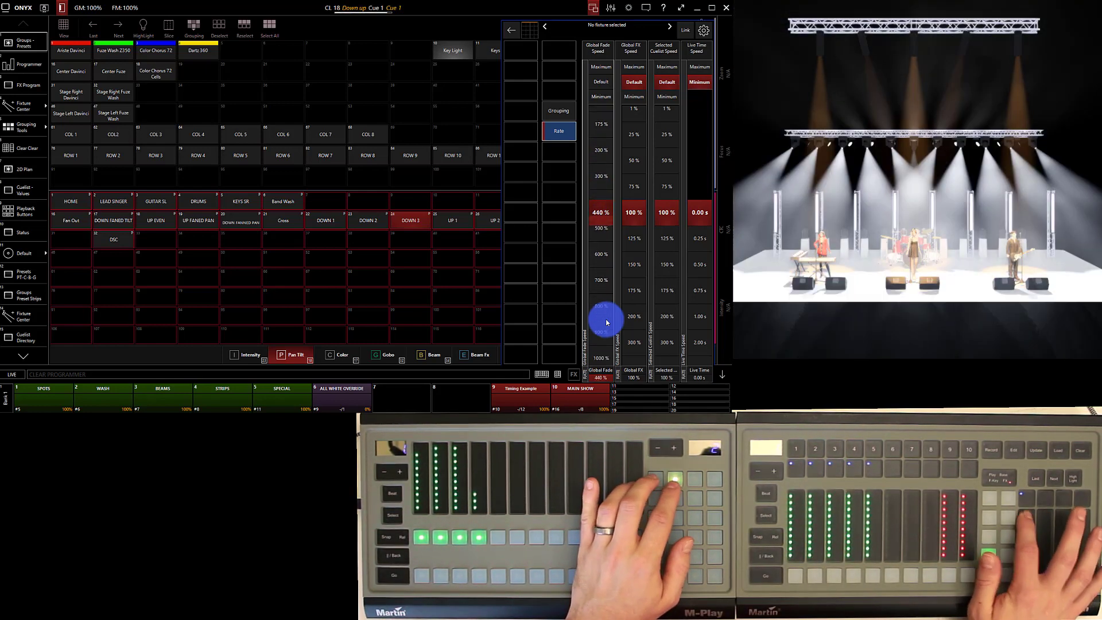
{"action": "scroll", "coordinate": [606, 323], "scroll_direction": "down", "scroll_amount": 5}
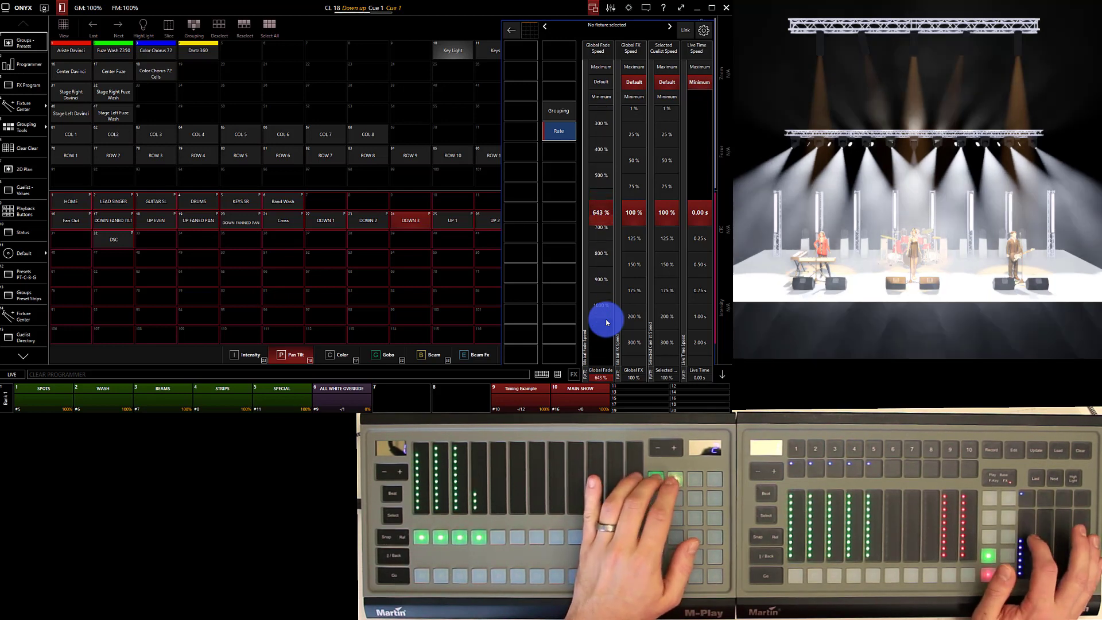
{"action": "scroll", "coordinate": [606, 322], "scroll_direction": "down", "scroll_amount": 2}
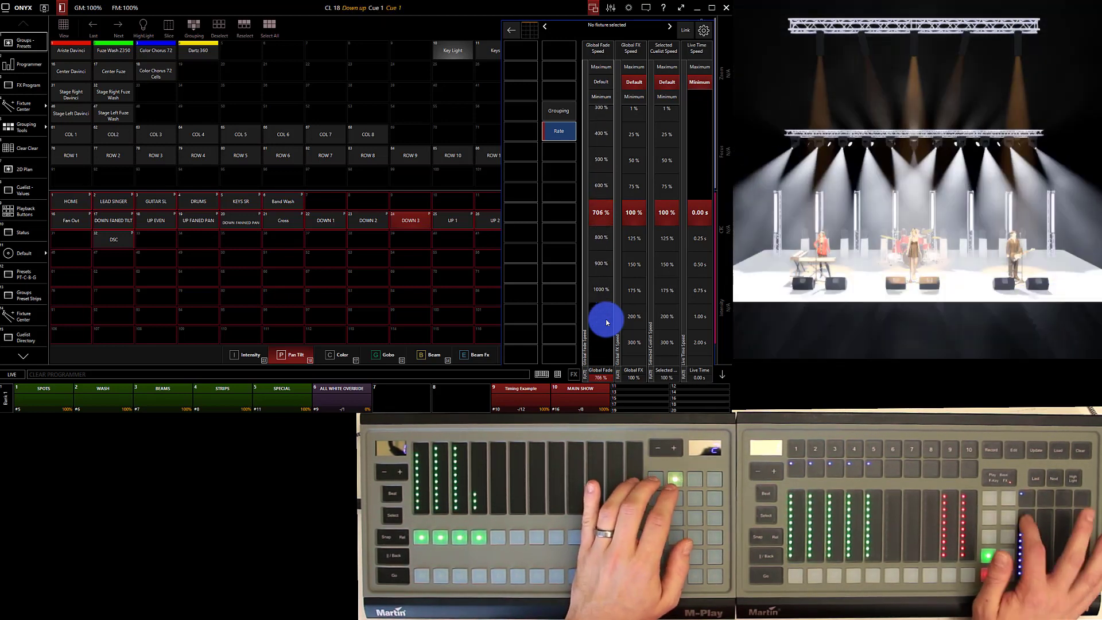
{"action": "scroll", "coordinate": [606, 322], "scroll_direction": "up", "scroll_amount": 4}
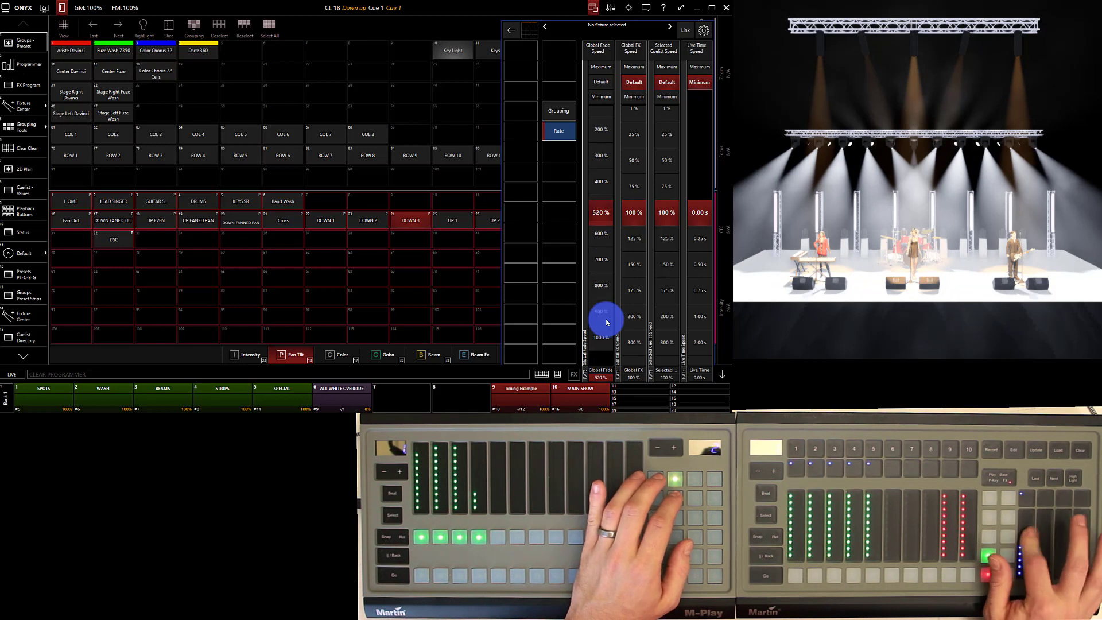
{"action": "scroll", "coordinate": [607, 322], "scroll_direction": "up", "scroll_amount": 10}
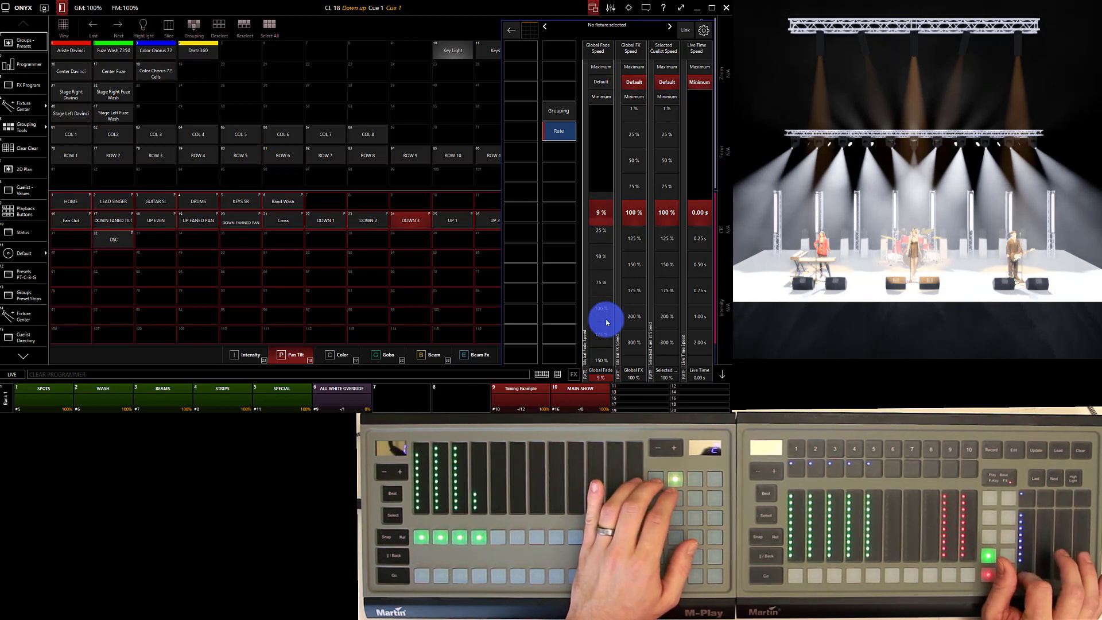
{"action": "scroll", "coordinate": [607, 323], "scroll_direction": "down", "scroll_amount": 2}
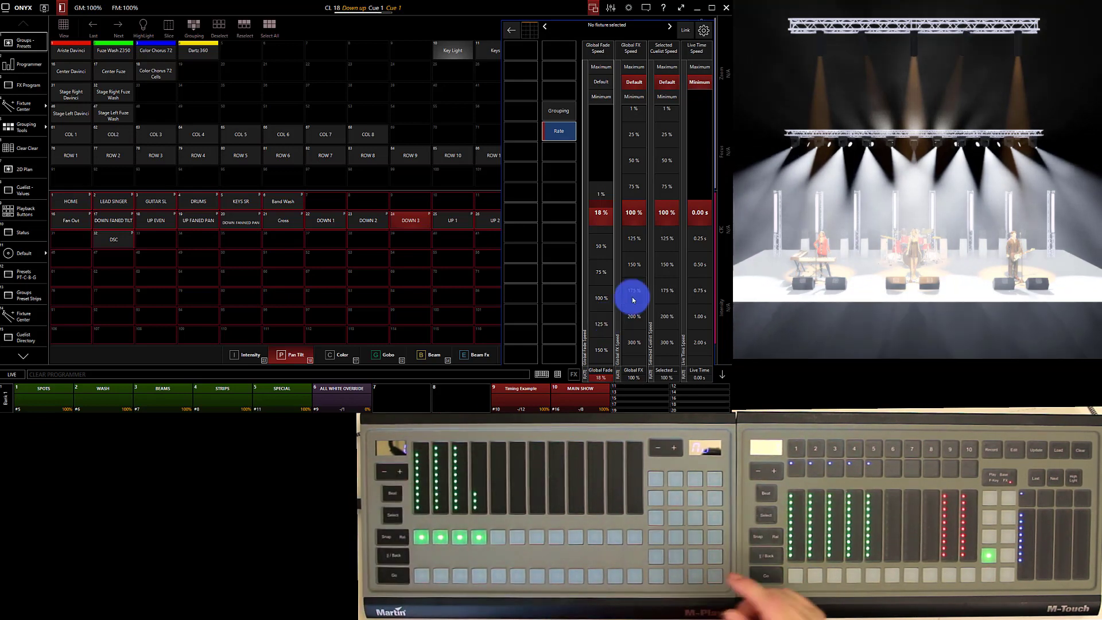
Unlock the workspace and open the shared function button assignments for F1
{"action": "left_click", "coordinate": [558, 375]}
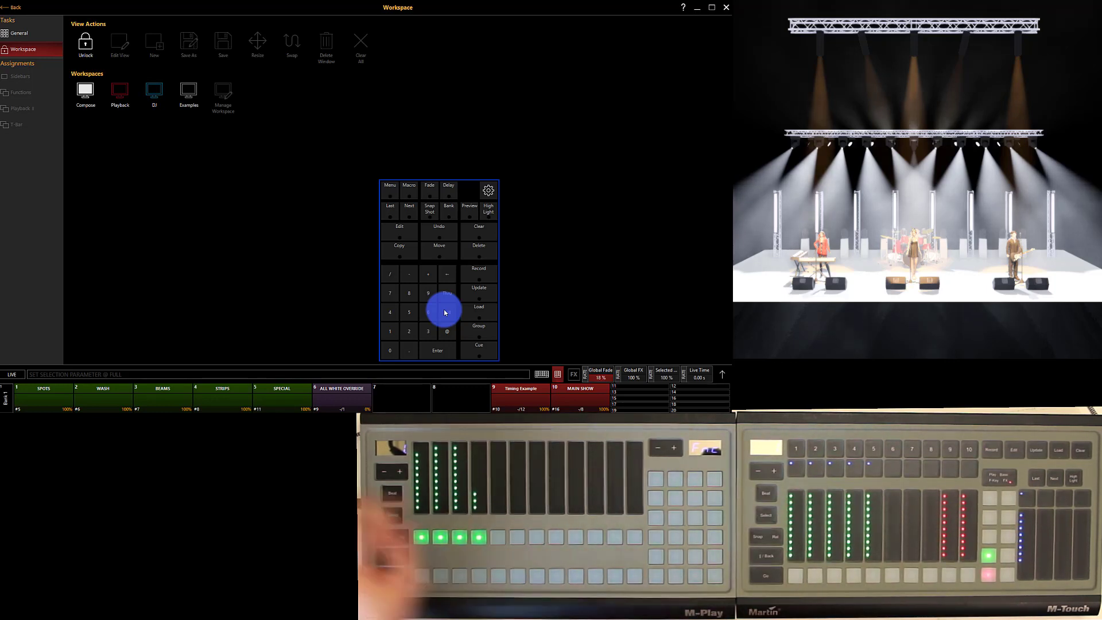
{"action": "left_click", "coordinate": [86, 41]}
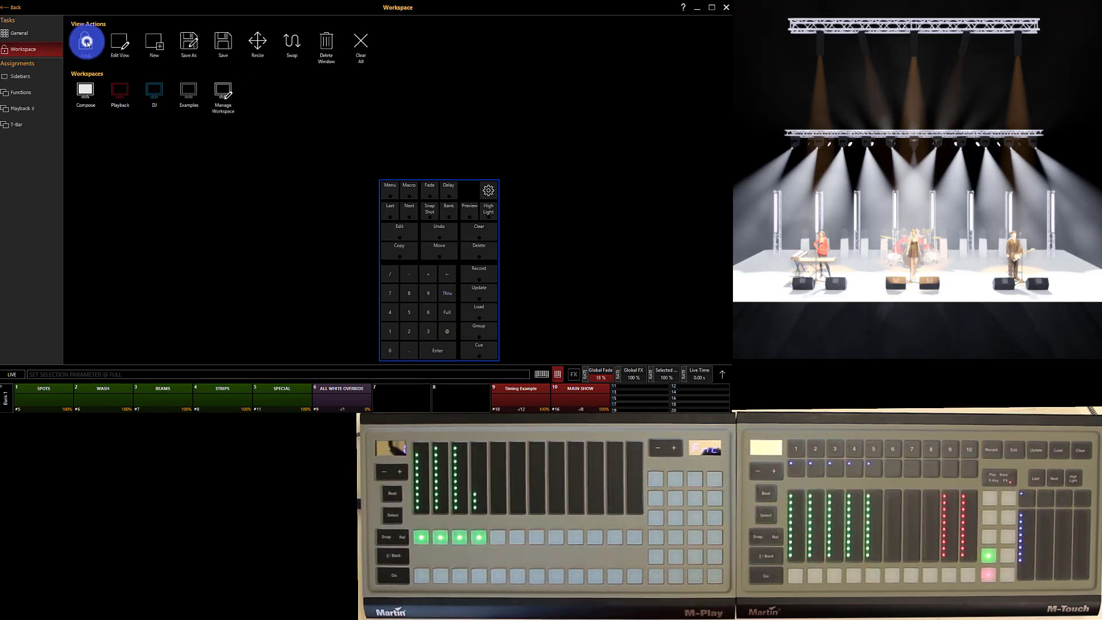
{"action": "left_click", "coordinate": [19, 115]}
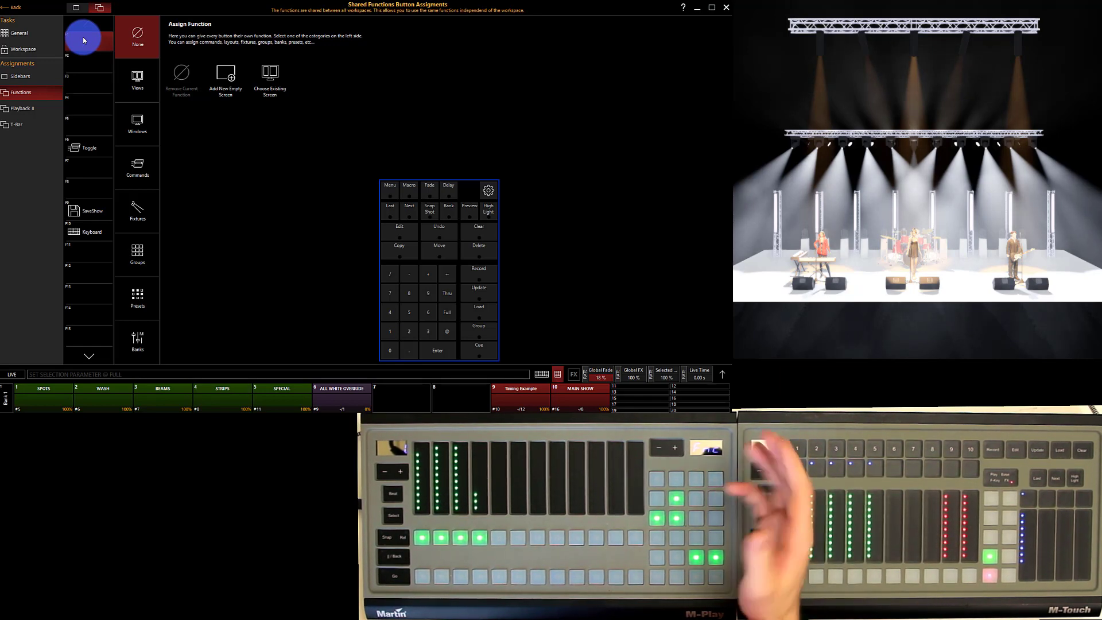
Examine the views, commands, fixtures, groups and presets that can be assigned to a function button
{"action": "left_click", "coordinate": [138, 86]}
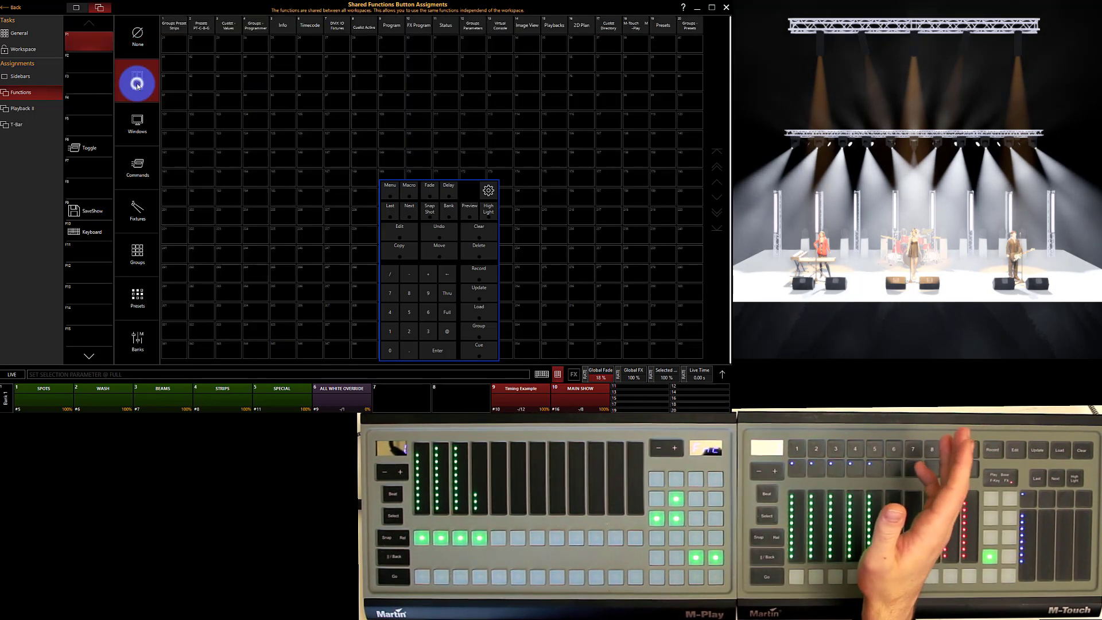
{"action": "left_click", "coordinate": [138, 116]}
{"action": "left_click", "coordinate": [138, 170]}
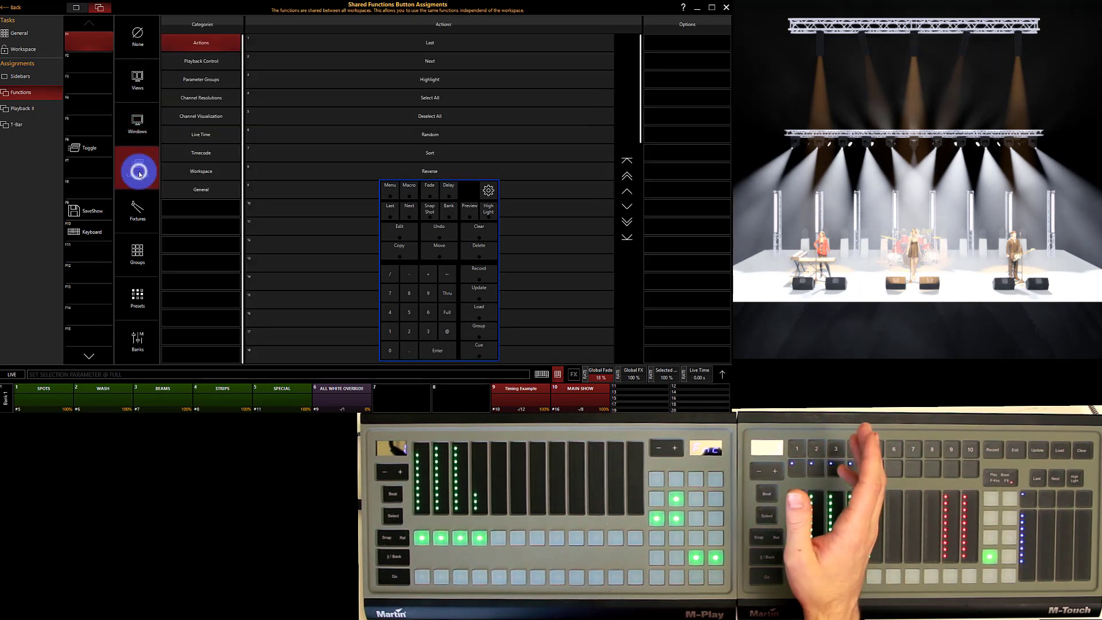
{"action": "left_click", "coordinate": [558, 374]}
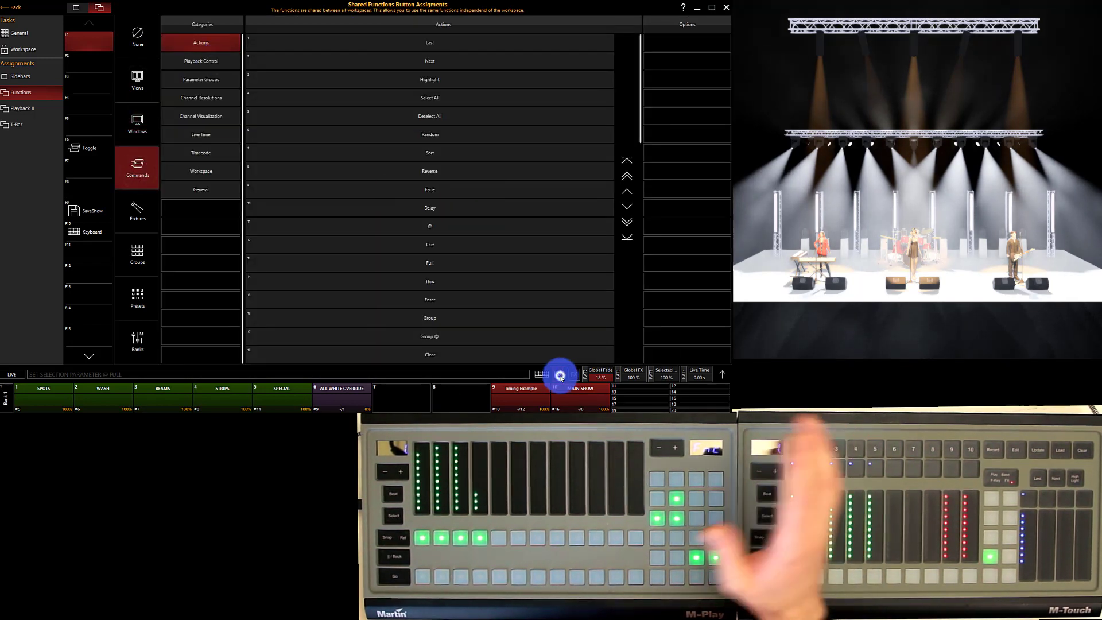
{"action": "left_click", "coordinate": [156, 218]}
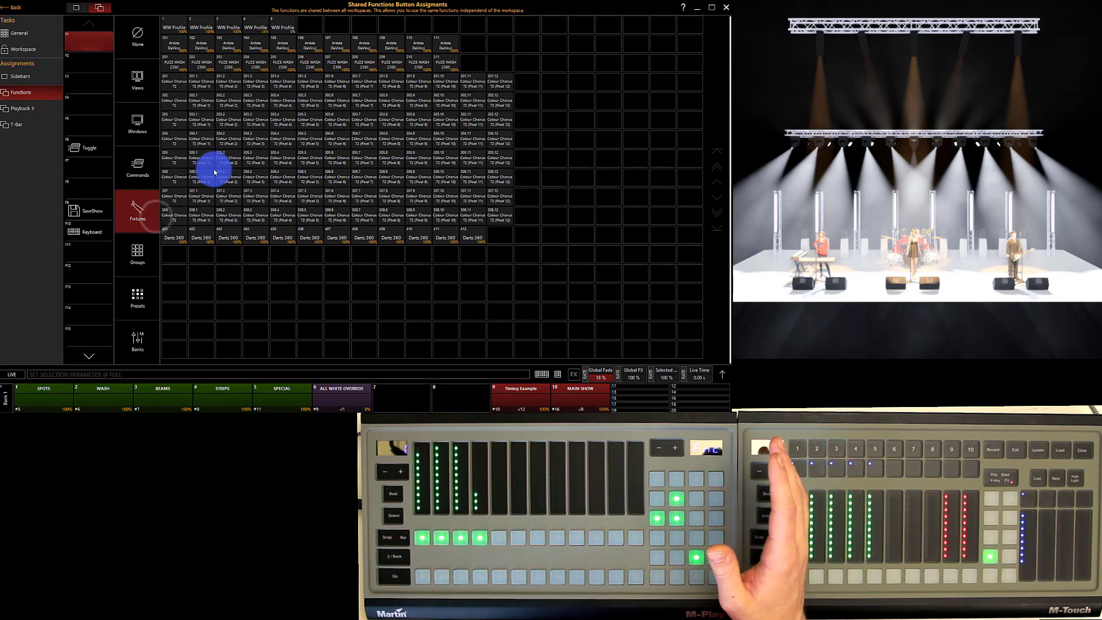
{"action": "left_click", "coordinate": [139, 262]}
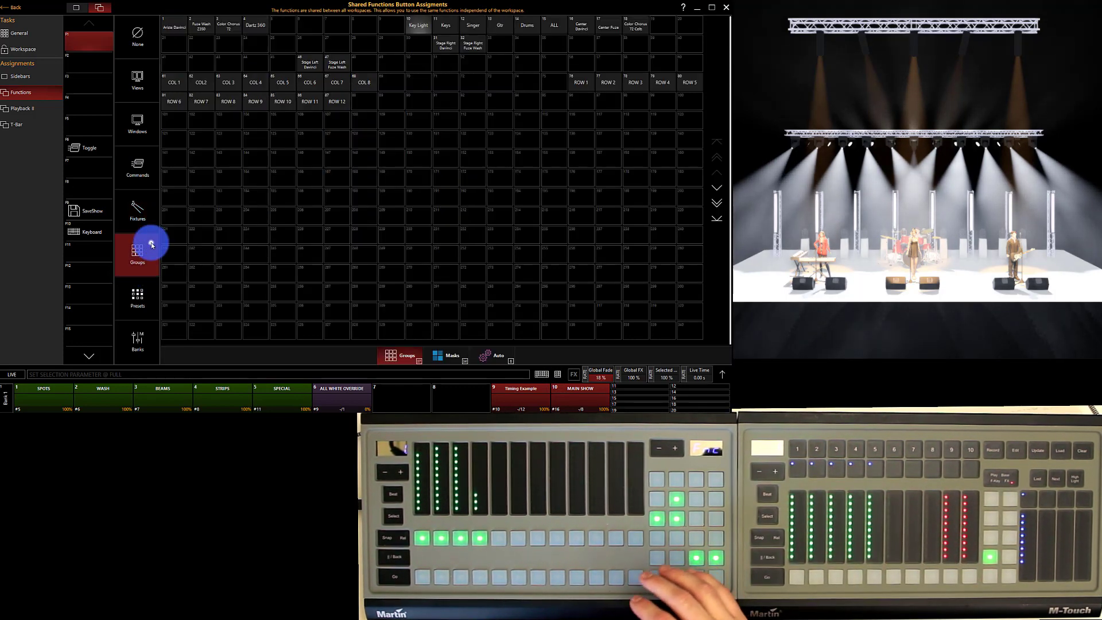
{"action": "left_click", "coordinate": [146, 309]}
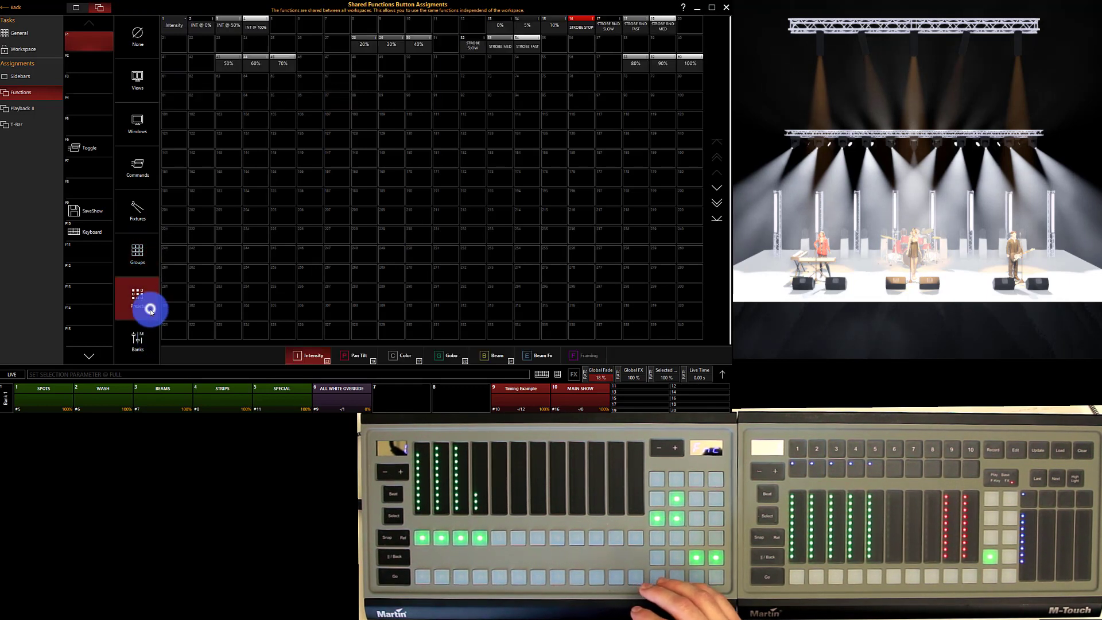
Assign the Ariste Davinci group to function button F1 and the INT @ 100% intensity preset to F2
{"action": "left_click", "coordinate": [129, 254]}
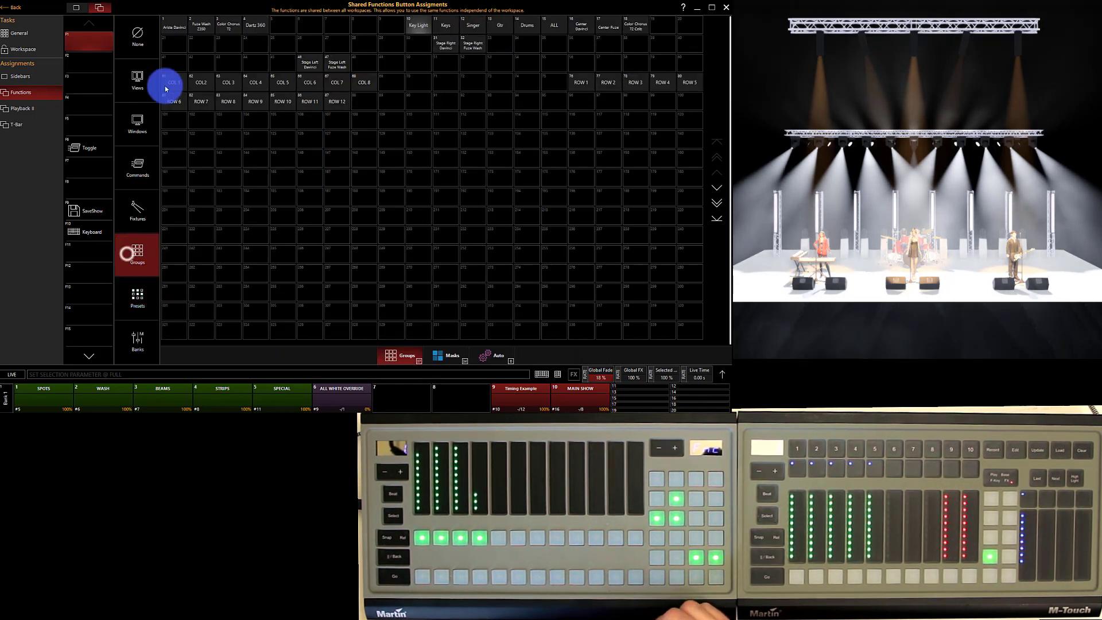
{"action": "left_click", "coordinate": [167, 26]}
{"action": "left_click", "coordinate": [106, 62]}
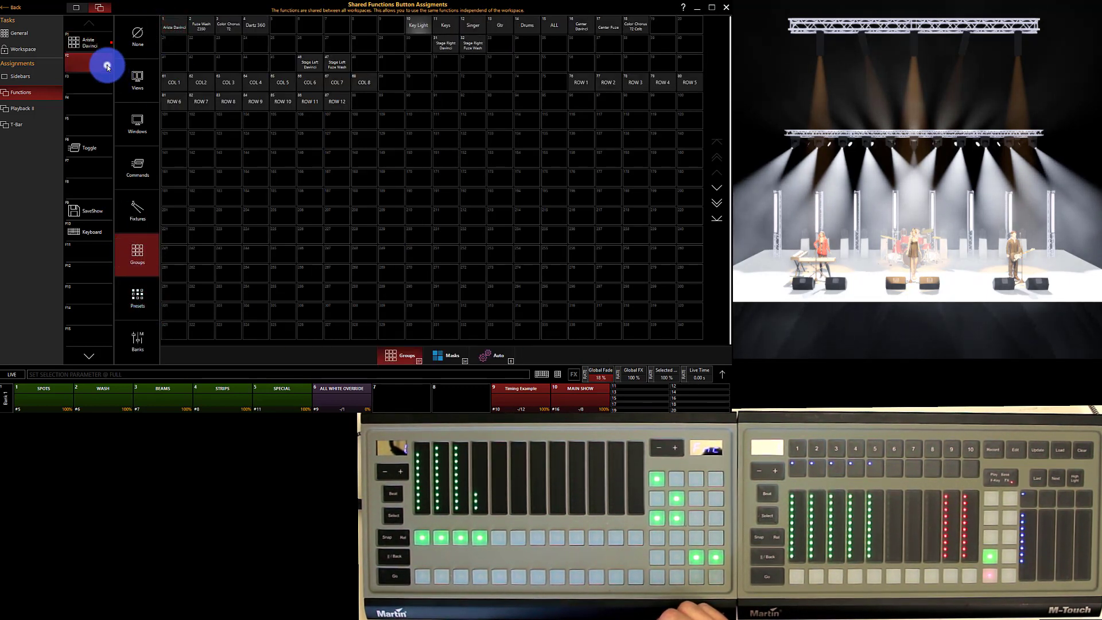
{"action": "left_click", "coordinate": [140, 346]}
{"action": "left_click", "coordinate": [143, 295]}
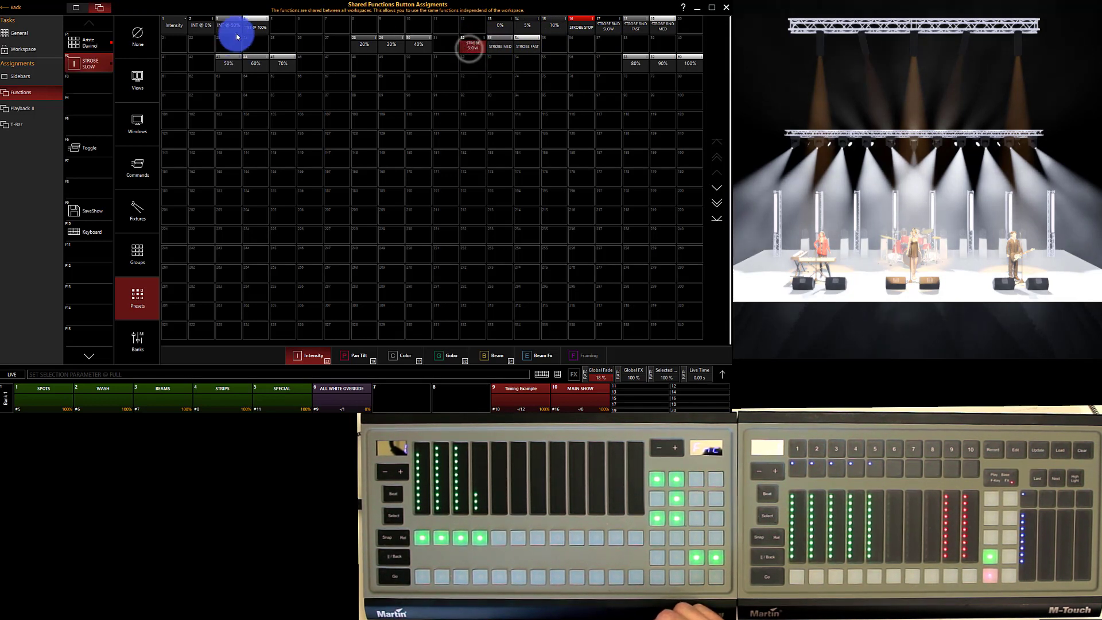
{"action": "left_click", "coordinate": [263, 27]}
Assign the INT @ 0% intensity preset to function button F3 and return to the programming workspace
{"action": "left_click", "coordinate": [101, 78]}
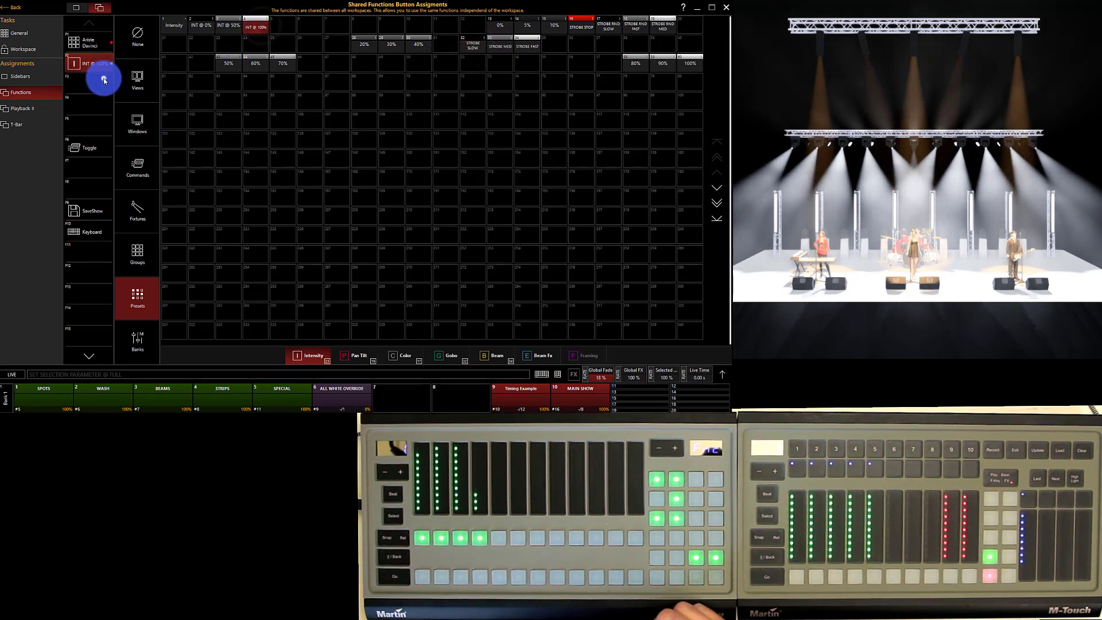
{"action": "left_click", "coordinate": [210, 29]}
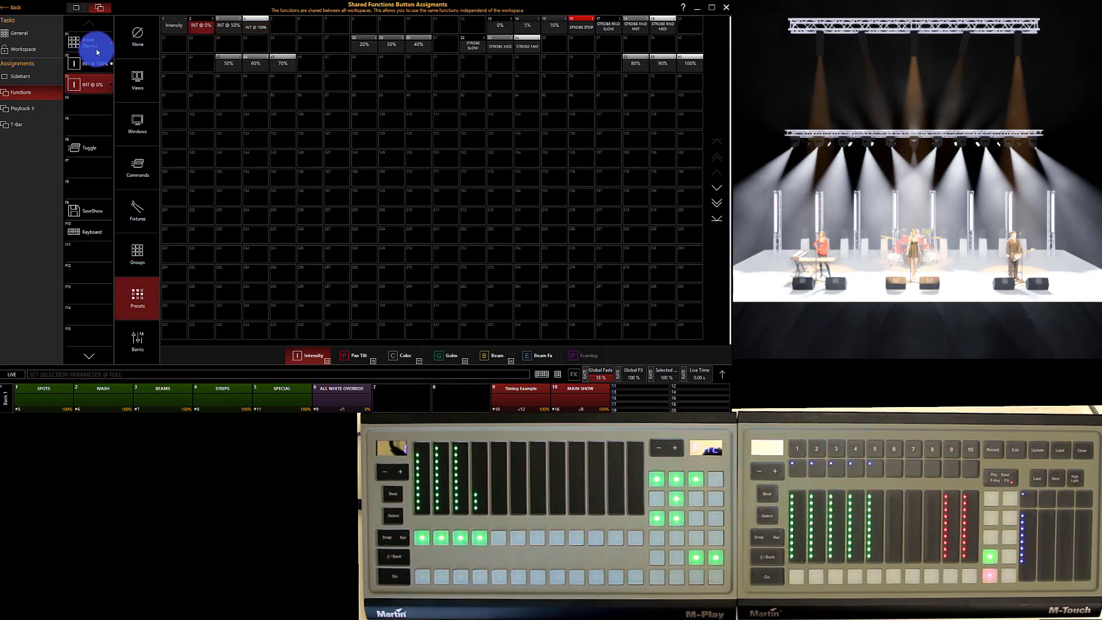
{"action": "left_click", "coordinate": [3, 7]}
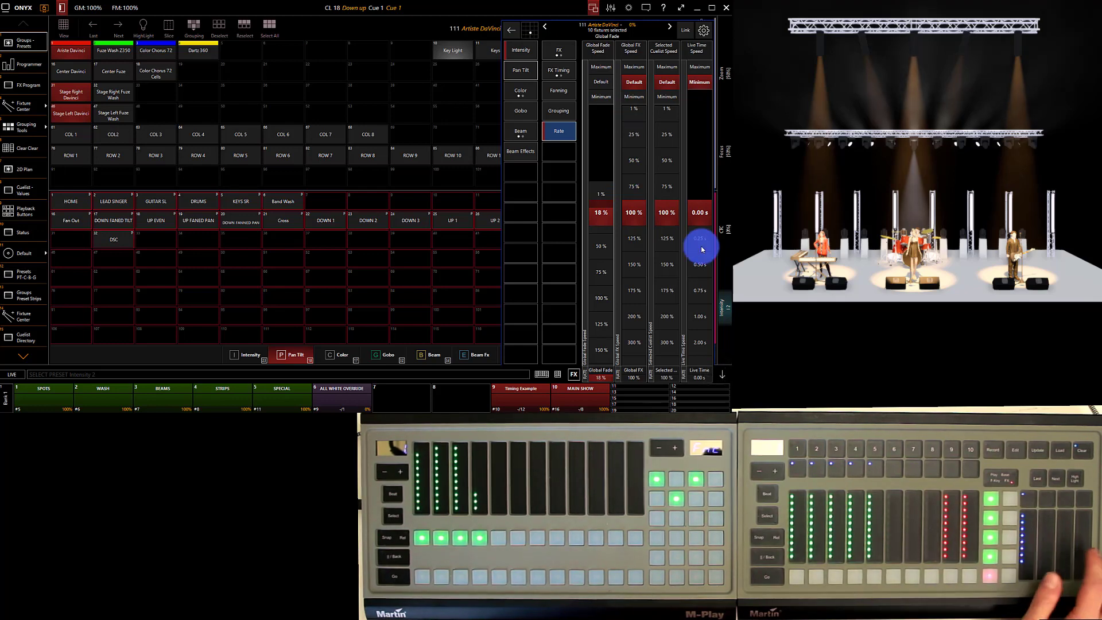
Set the Live Time Speed to 0.81 s, then clear the programmer and collapse the rate controls
{"action": "left_click", "coordinate": [702, 249]}
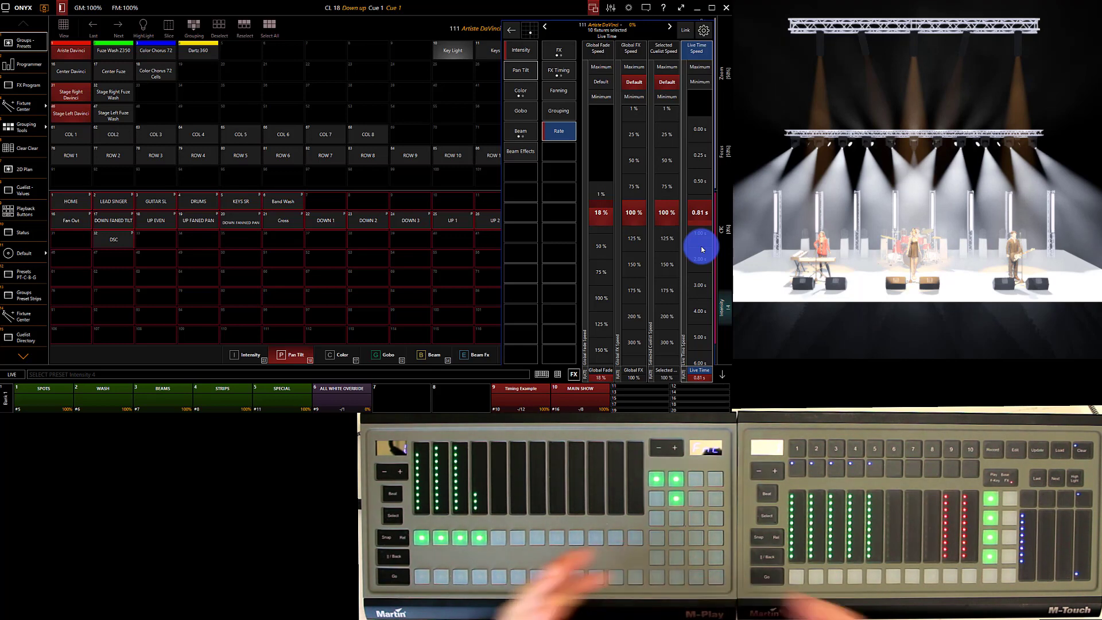
{"action": "key", "text": "BackSpace"}
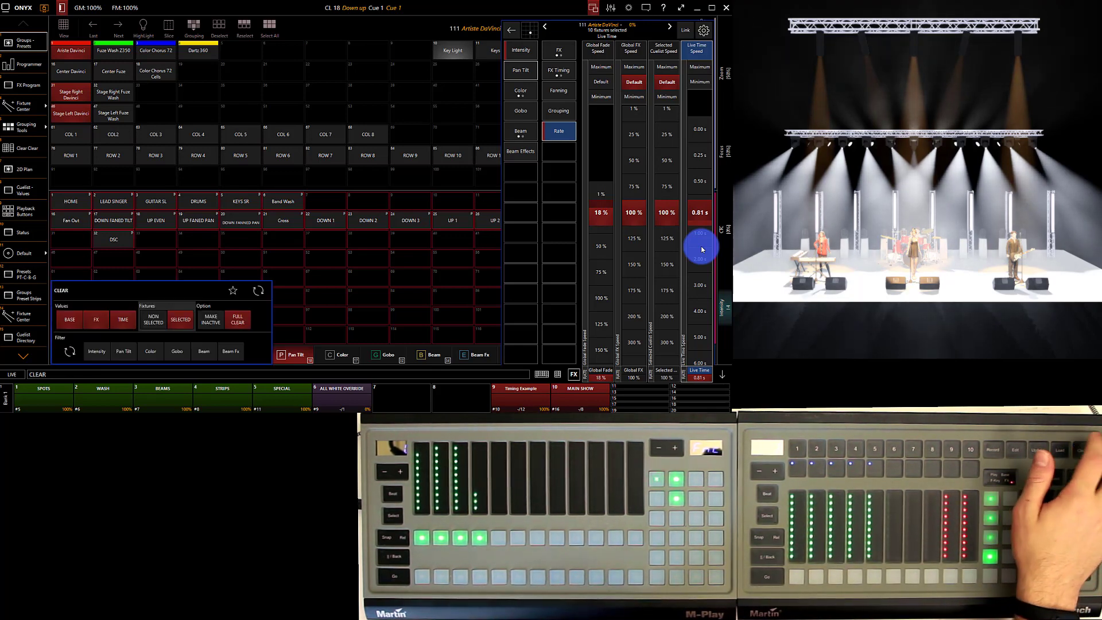
{"action": "key", "text": "BackSpace"}
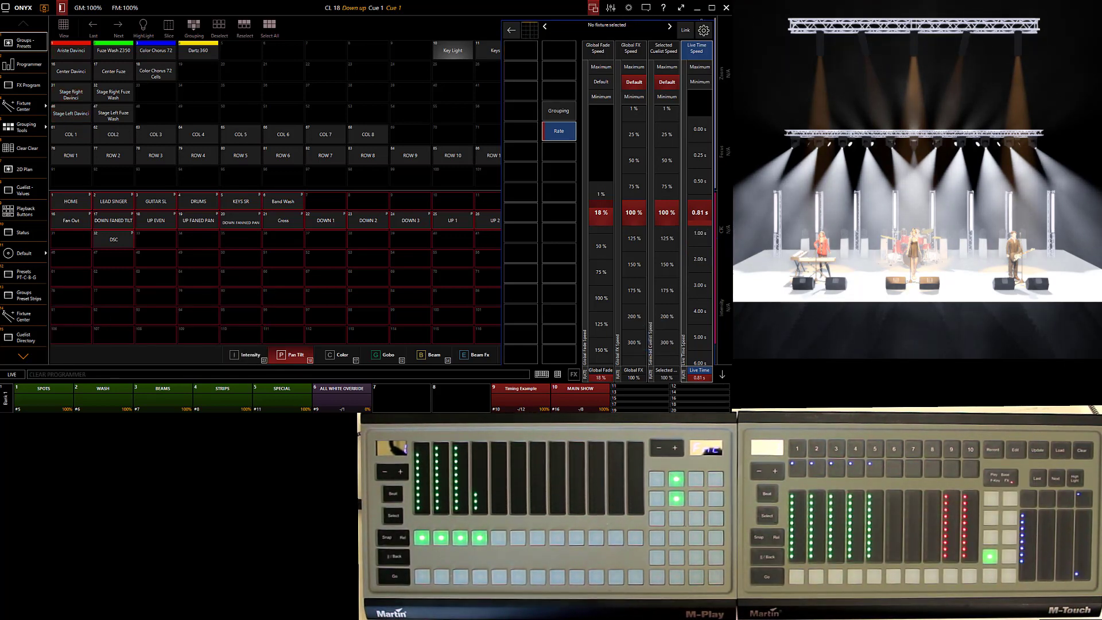
{"action": "left_click", "coordinate": [721, 378]}
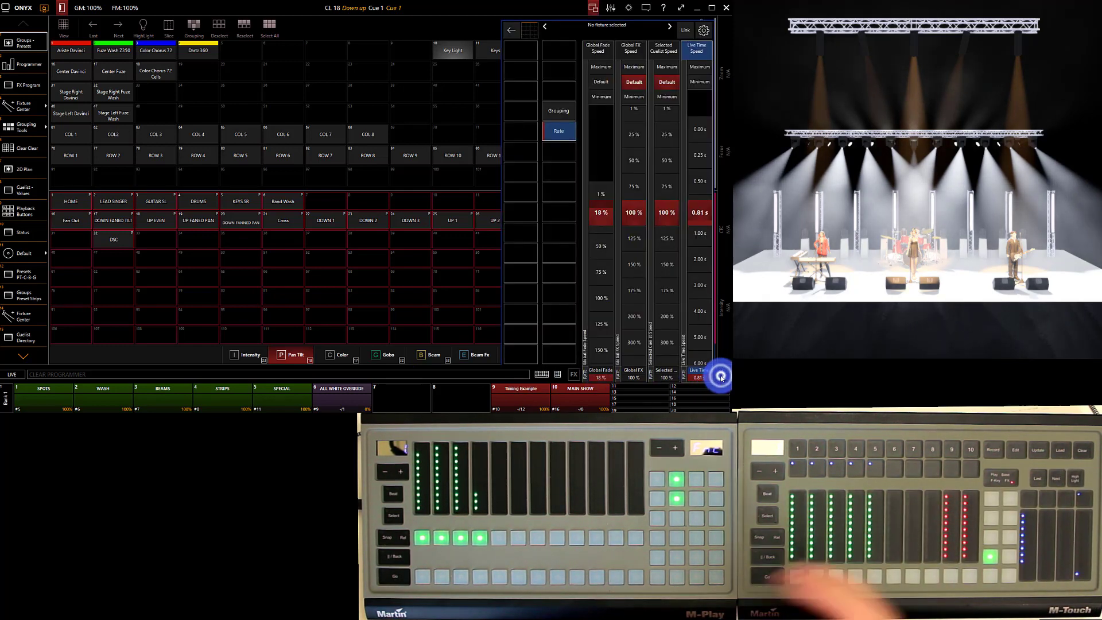
{"action": "left_click", "coordinate": [721, 378]}
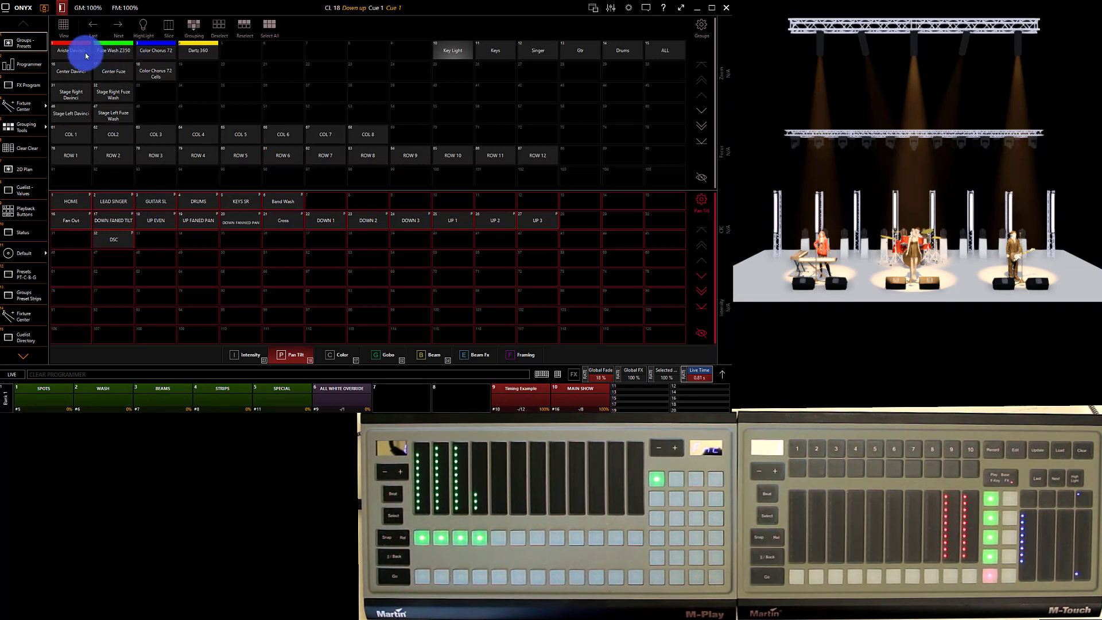
Record the Ariste Davinci group at 100% intensity to fader 1.12 as a new chase named "Chase Itnesity"
{"action": "left_click", "coordinate": [86, 56]}
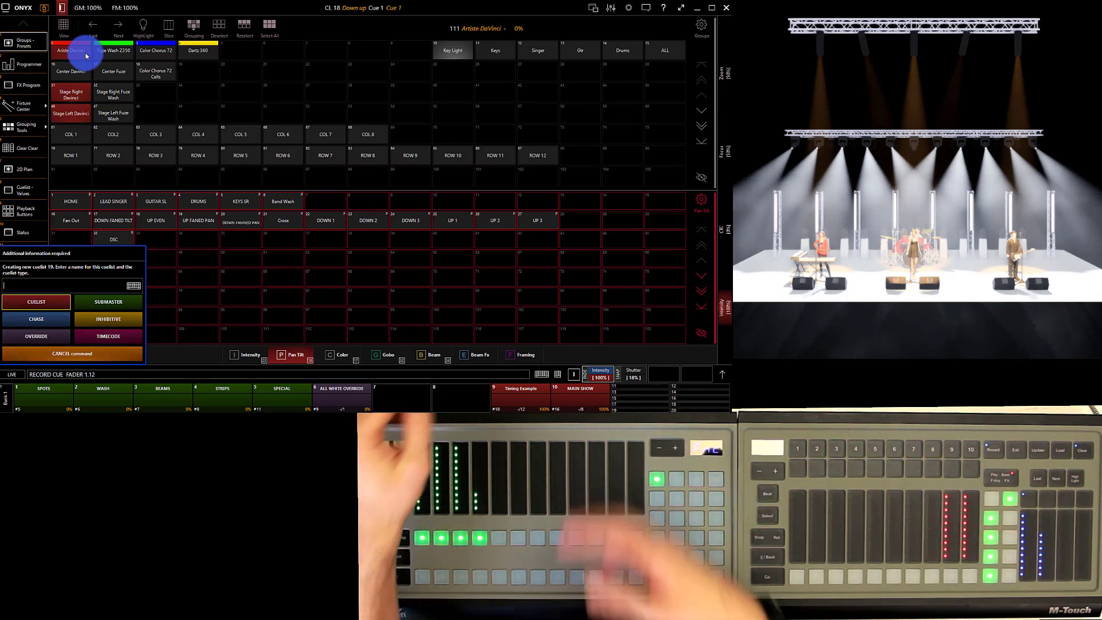
{"action": "type", "text": "Chase"}
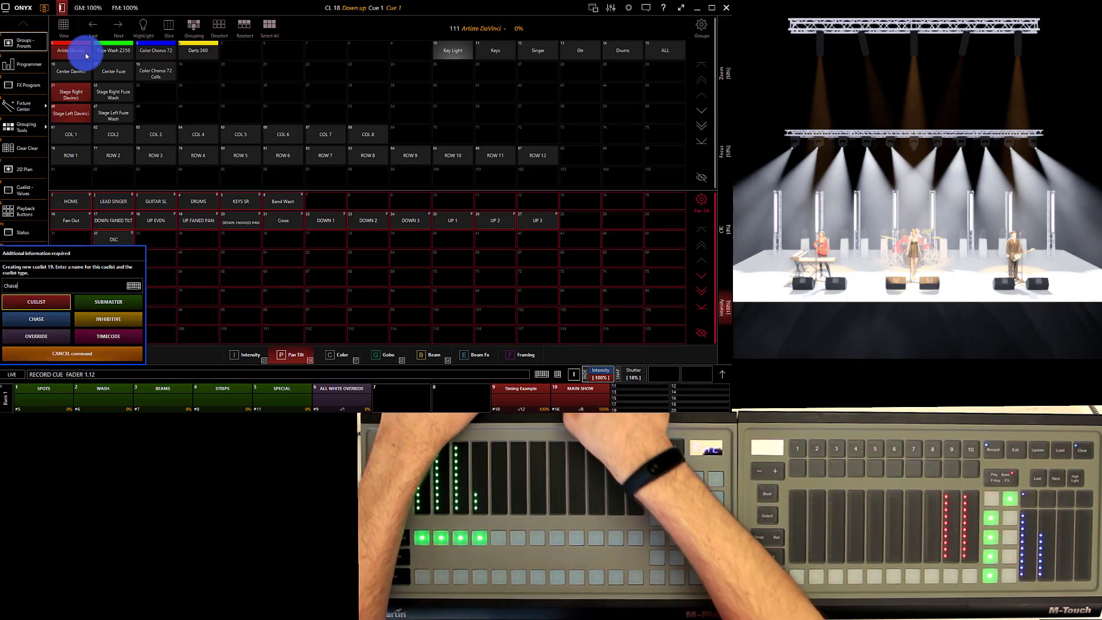
{"action": "type", "text": " Itnesit"}
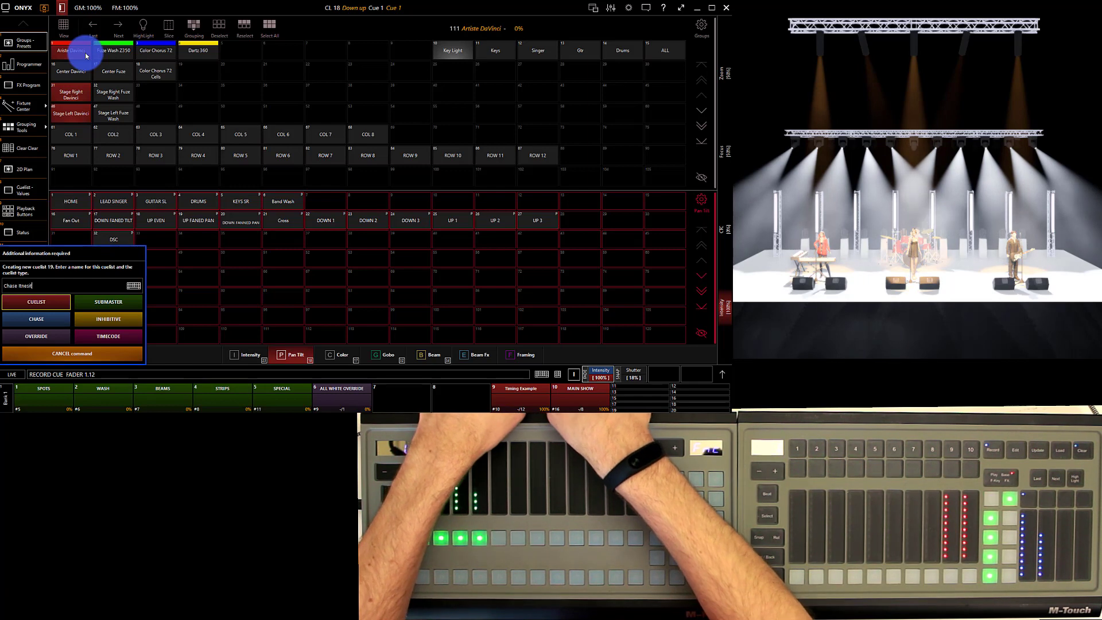
{"action": "type", "text": "yt"}
{"action": "key", "text": "BackSpace"}
{"action": "key", "text": "BackSpace"}
{"action": "type", "text": "ty"}
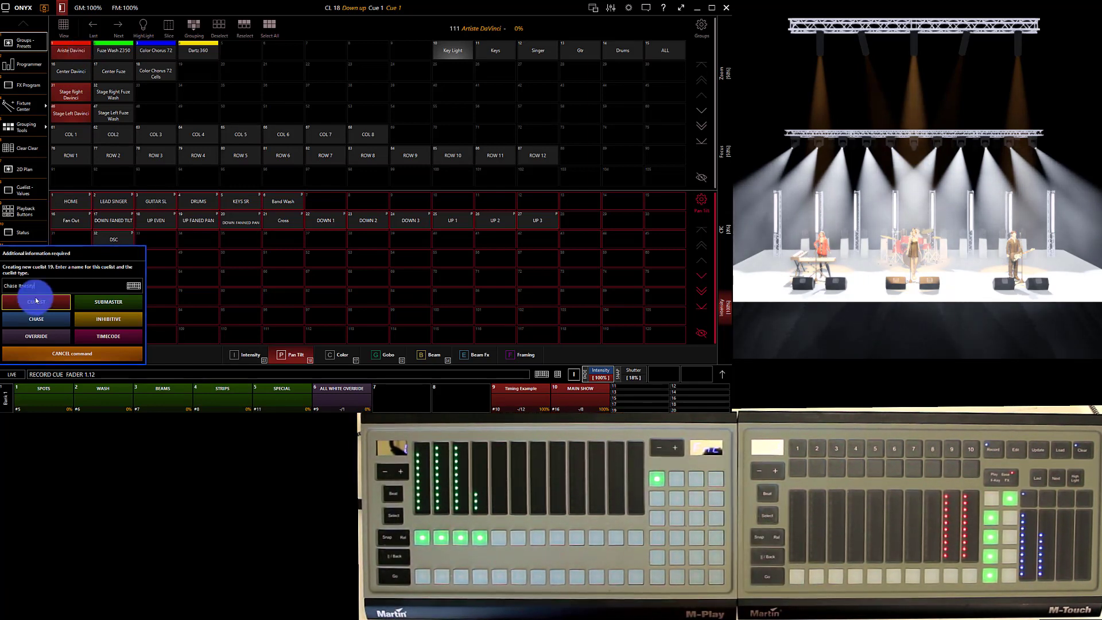
{"action": "left_click", "coordinate": [36, 323]}
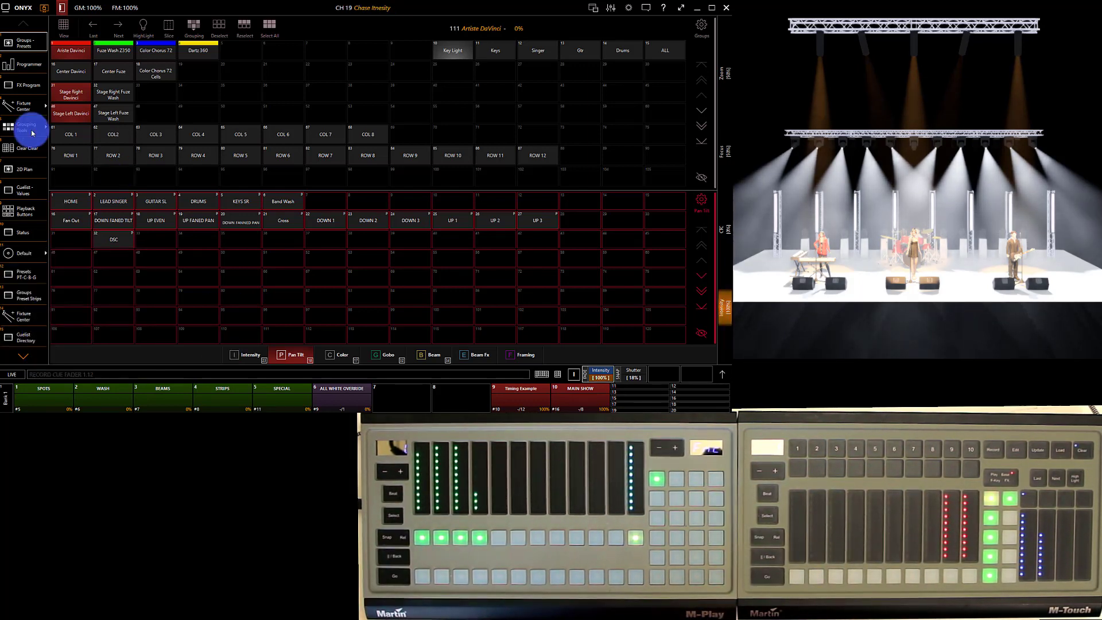
Add chase cues on fader 1.12 with Ariste Davinci at 0% and Fuze Wash Z350 at 100%, and with Color Chorus 72 raised
{"action": "left_click", "coordinate": [109, 48]}
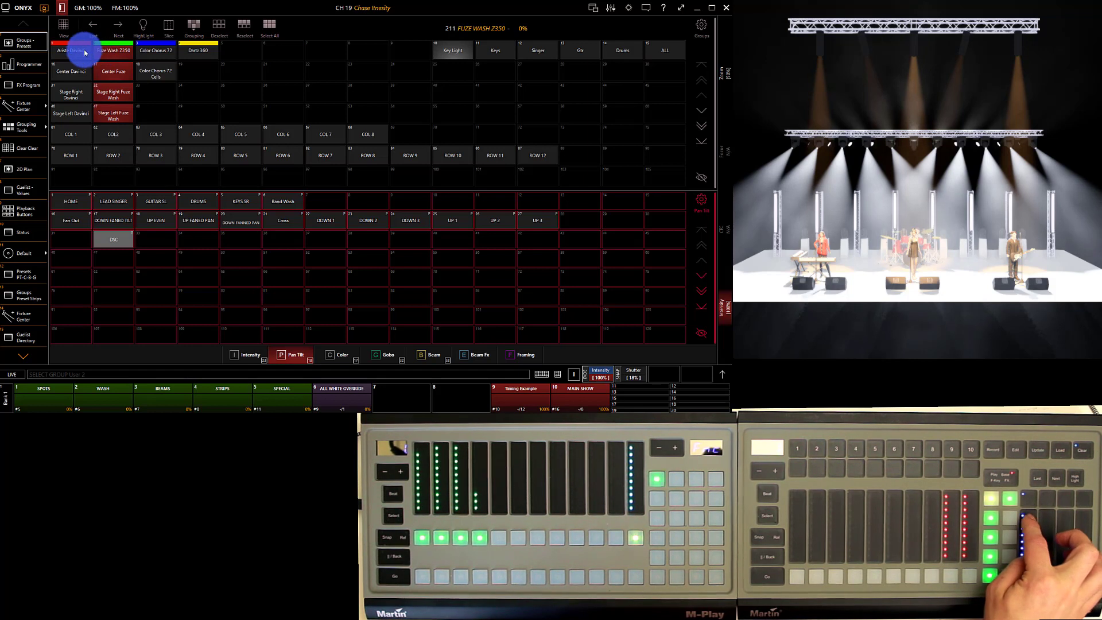
{"action": "left_click", "coordinate": [83, 51]}
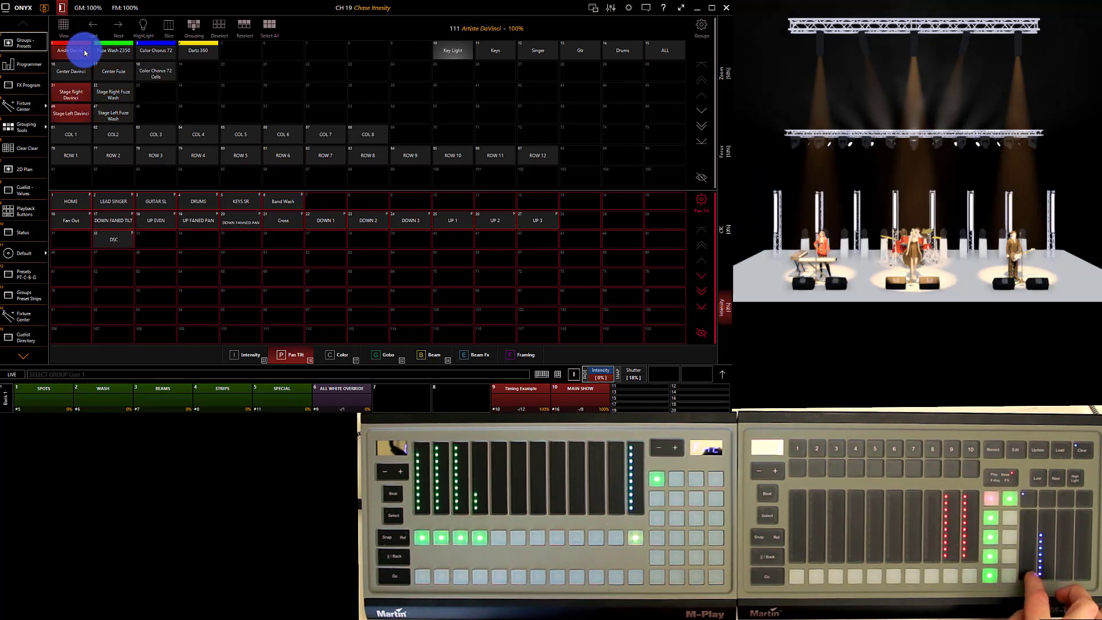
{"action": "left_click", "coordinate": [106, 56]}
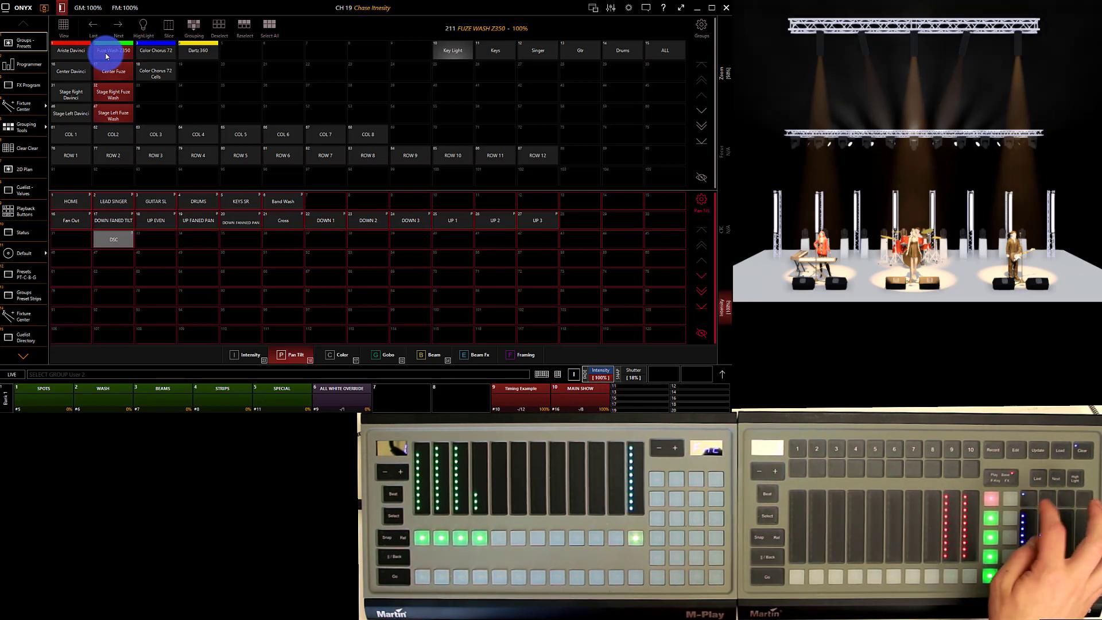
{"action": "key", "text": "r"}
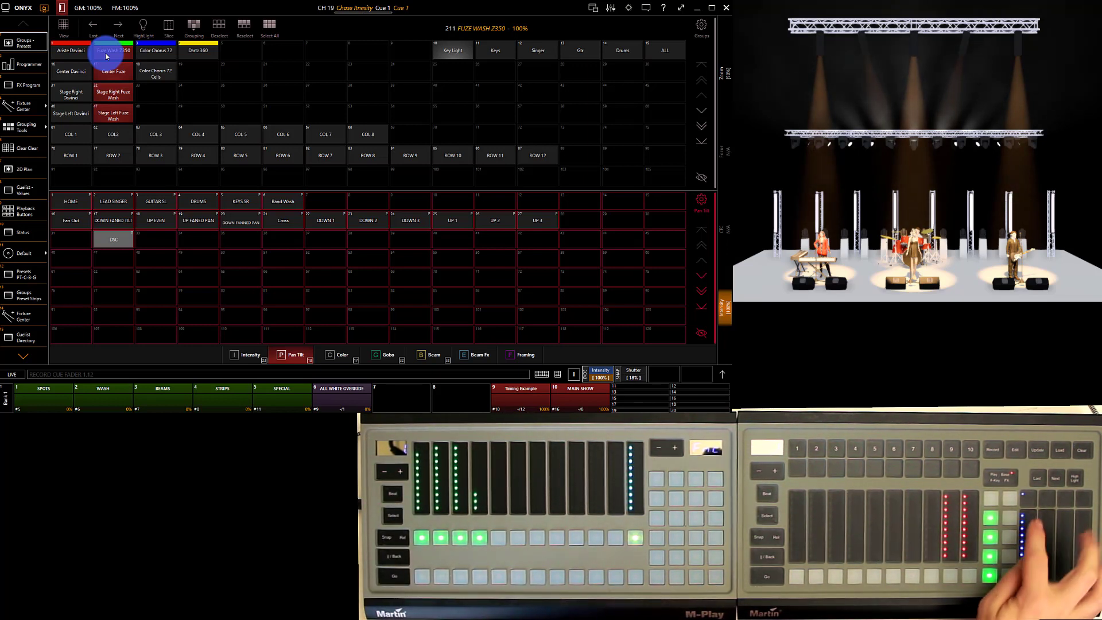
{"action": "left_click", "coordinate": [148, 52]}
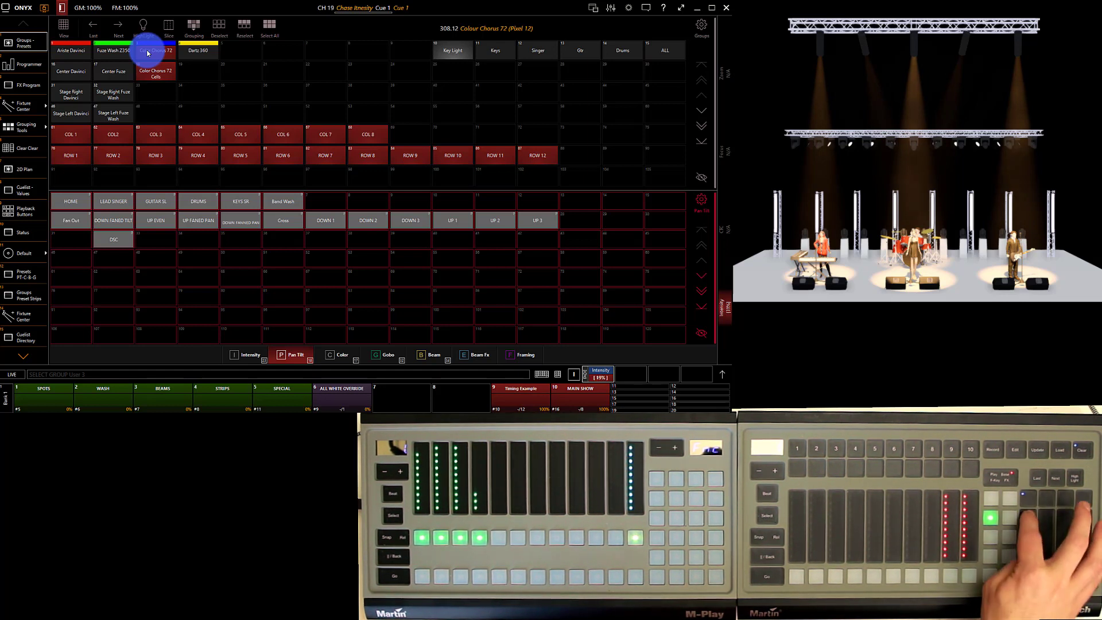
{"action": "left_click", "coordinate": [179, 51]}
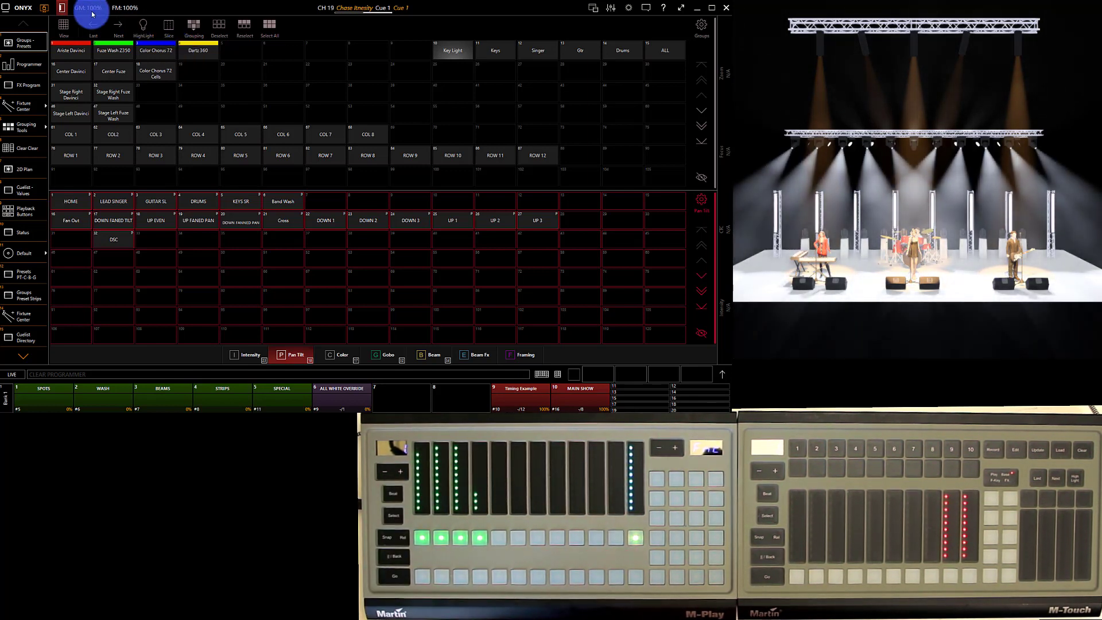
Switch to the Playback workspace and enable Global Rate in the options of the intensity chase on fader 12
{"action": "left_click", "coordinate": [43, 8]}
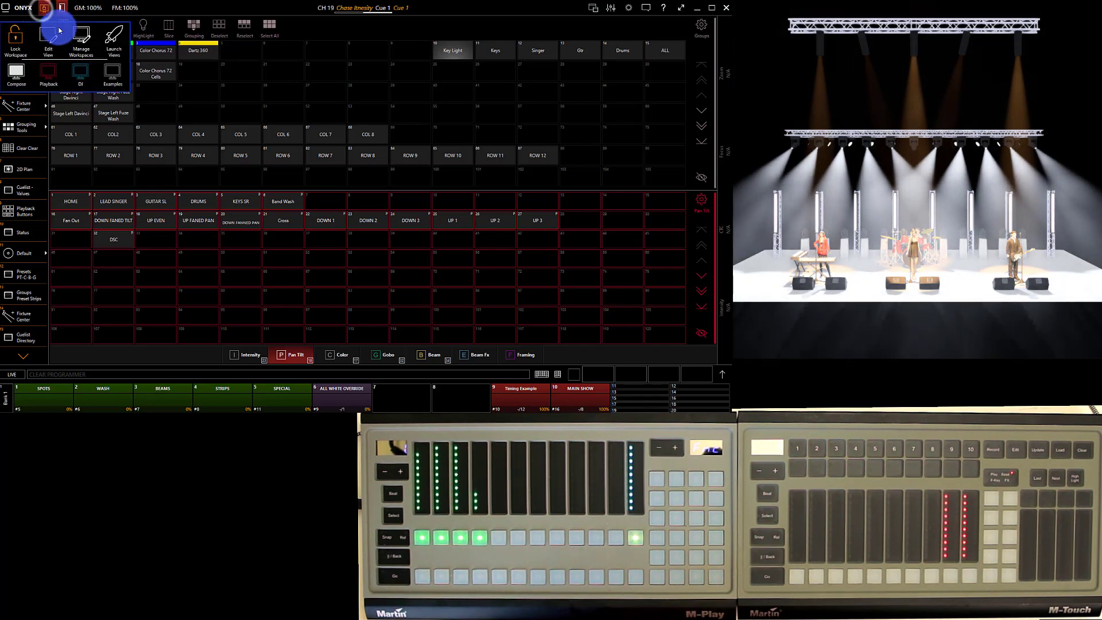
{"action": "left_click", "coordinate": [78, 78]}
{"action": "left_click", "coordinate": [43, 8]}
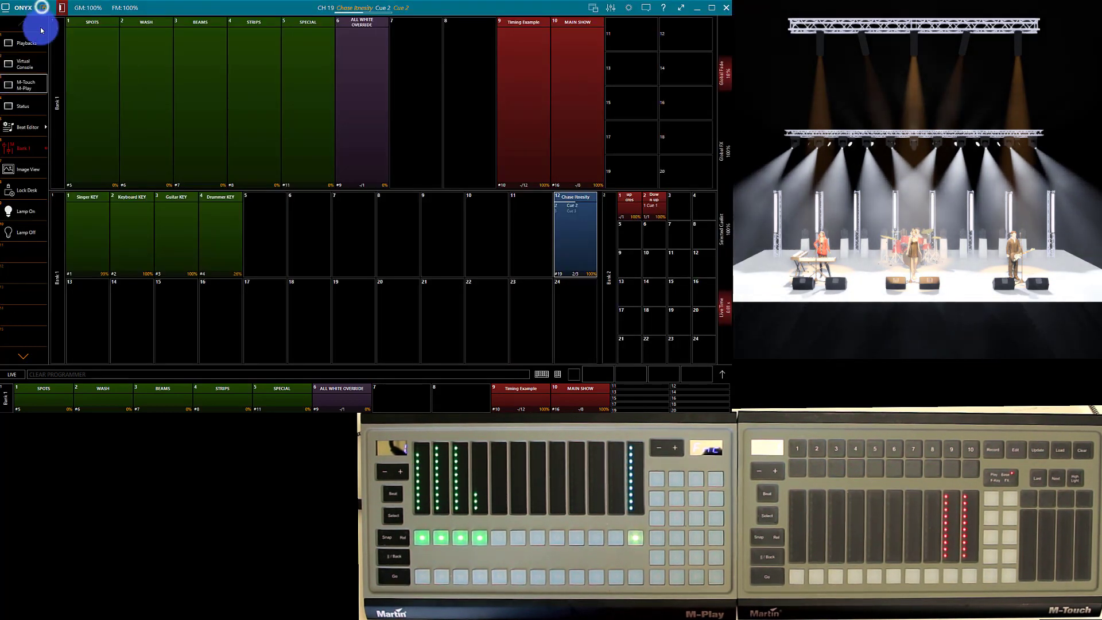
{"action": "left_click", "coordinate": [567, 260]}
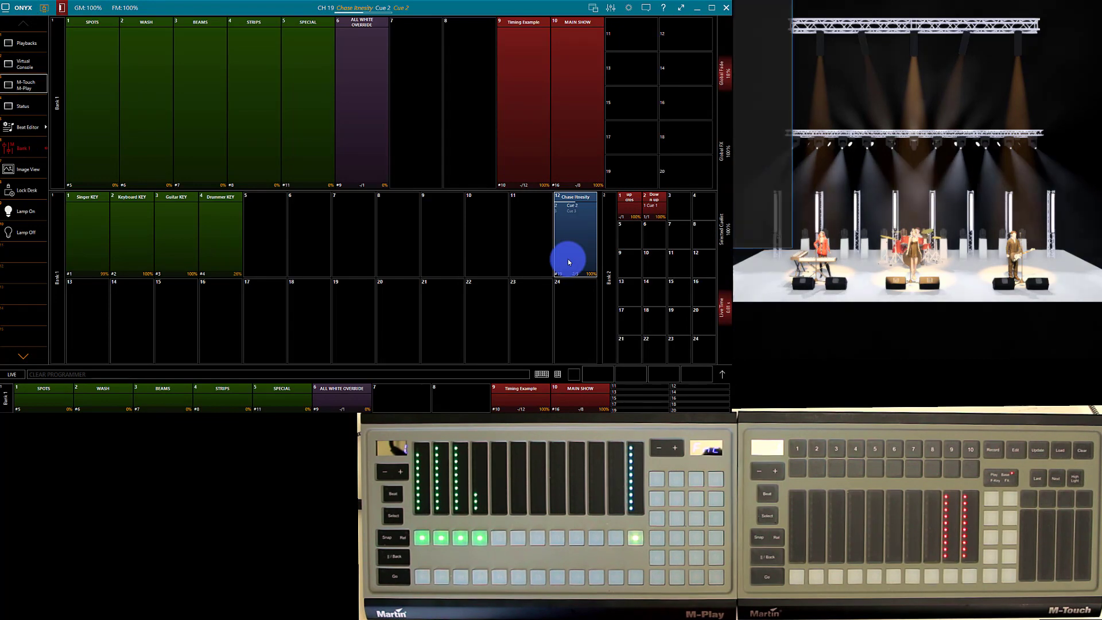
{"action": "left_click", "coordinate": [566, 224]}
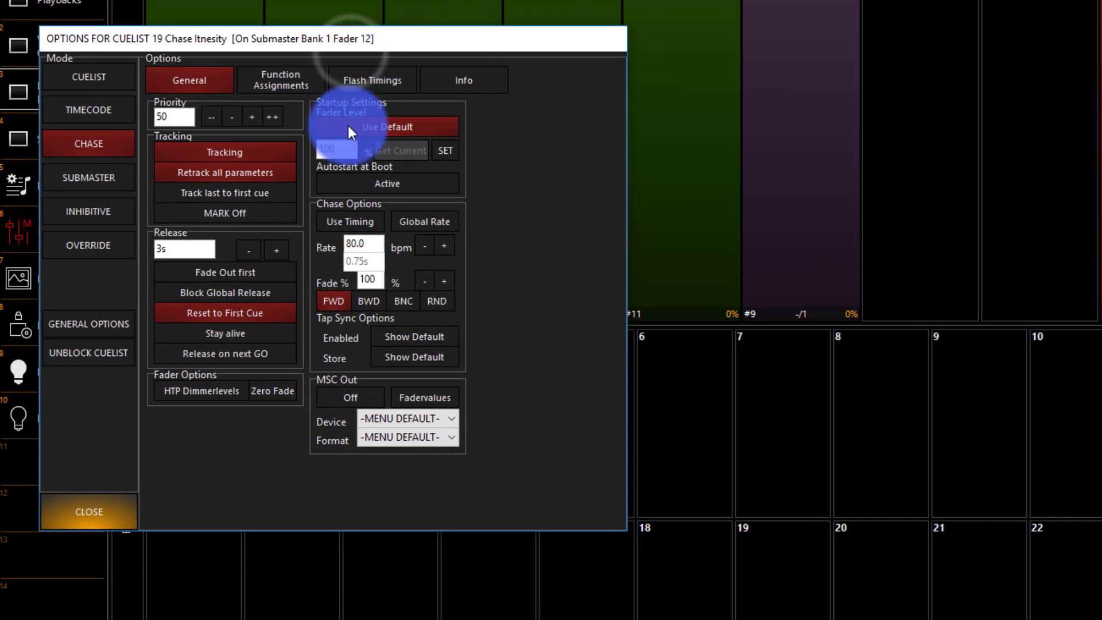
{"action": "left_click", "coordinate": [436, 225]}
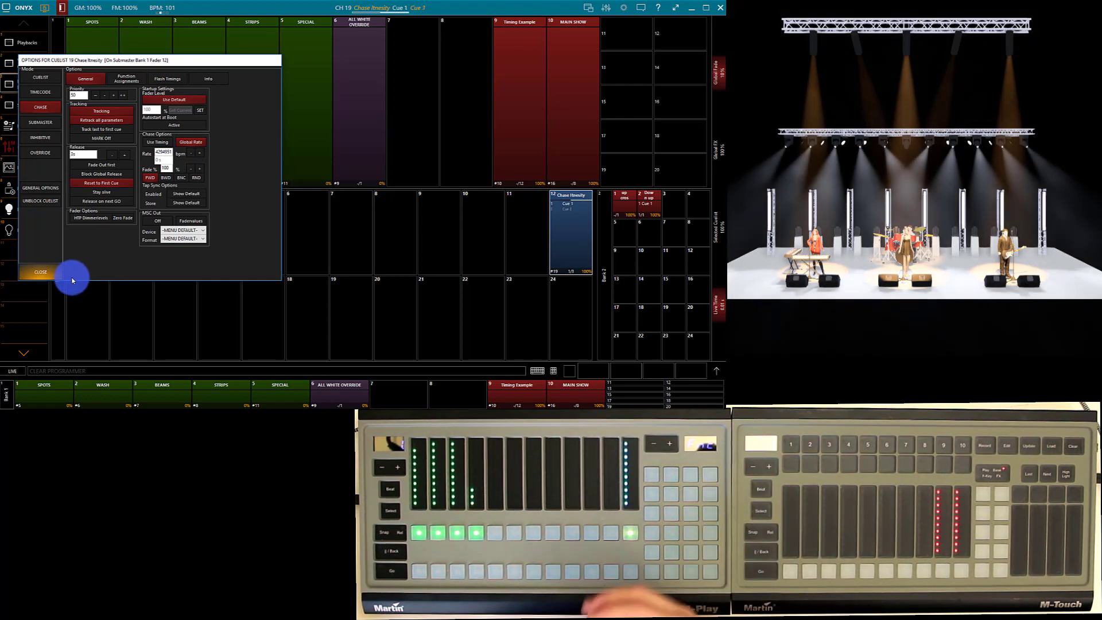
{"action": "left_click", "coordinate": [53, 280]}
Release the intensity chase on fader 12 and start it running again
{"action": "left_click", "coordinate": [565, 234]}
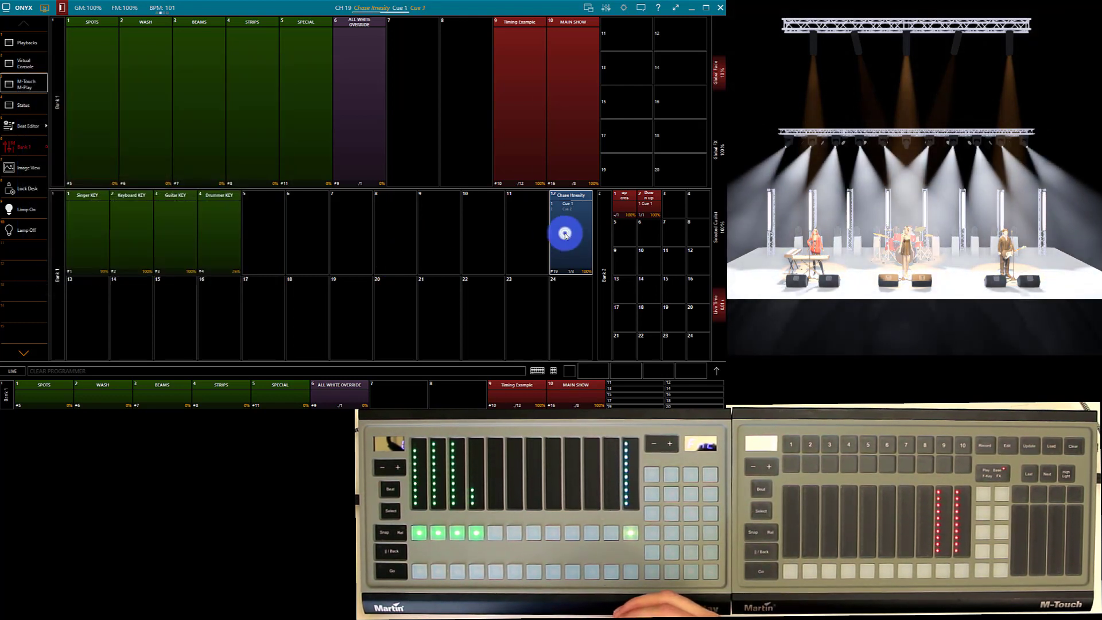
{"action": "left_click", "coordinate": [569, 172]}
{"action": "left_click", "coordinate": [559, 257]}
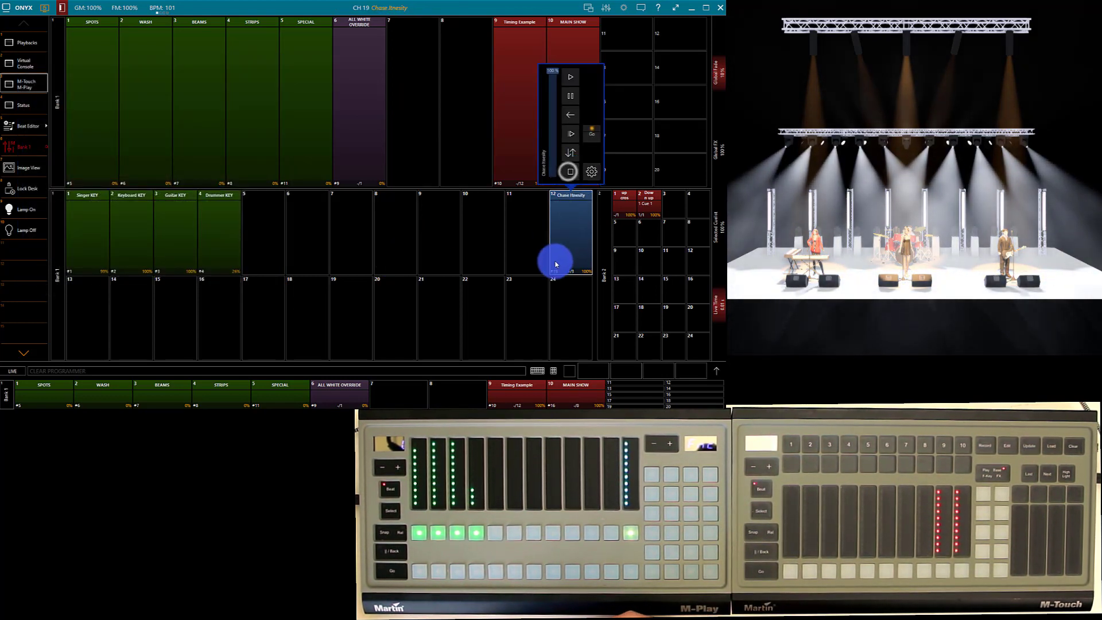
{"action": "left_click", "coordinate": [561, 266]}
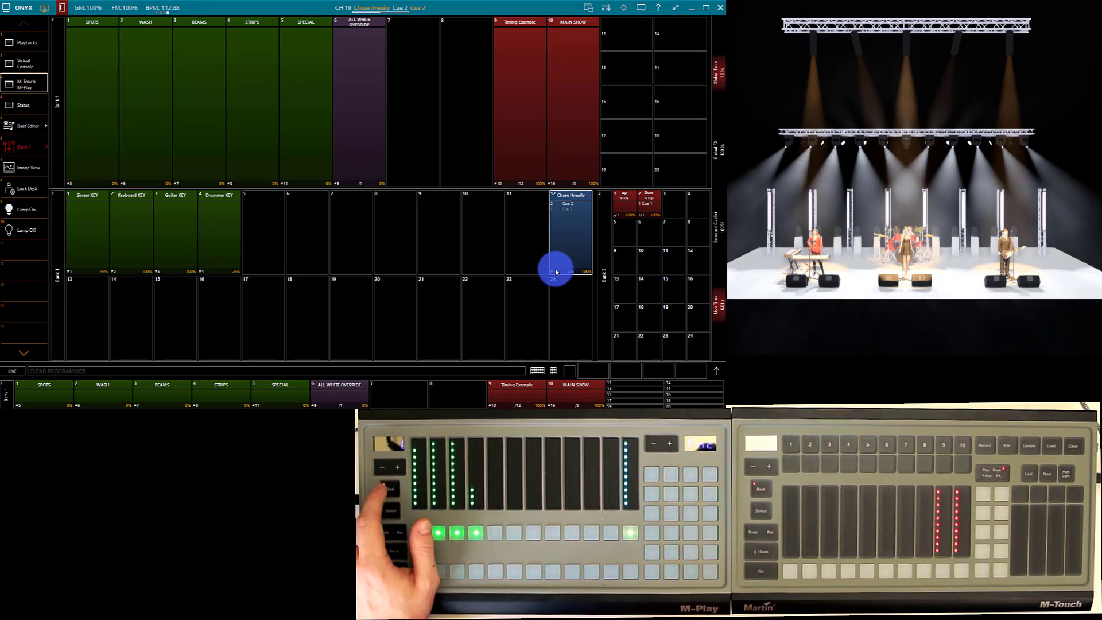
Reopen the intensity chase's cuelist options and set its fade percentage to 0
{"action": "right_click", "coordinate": [580, 216]}
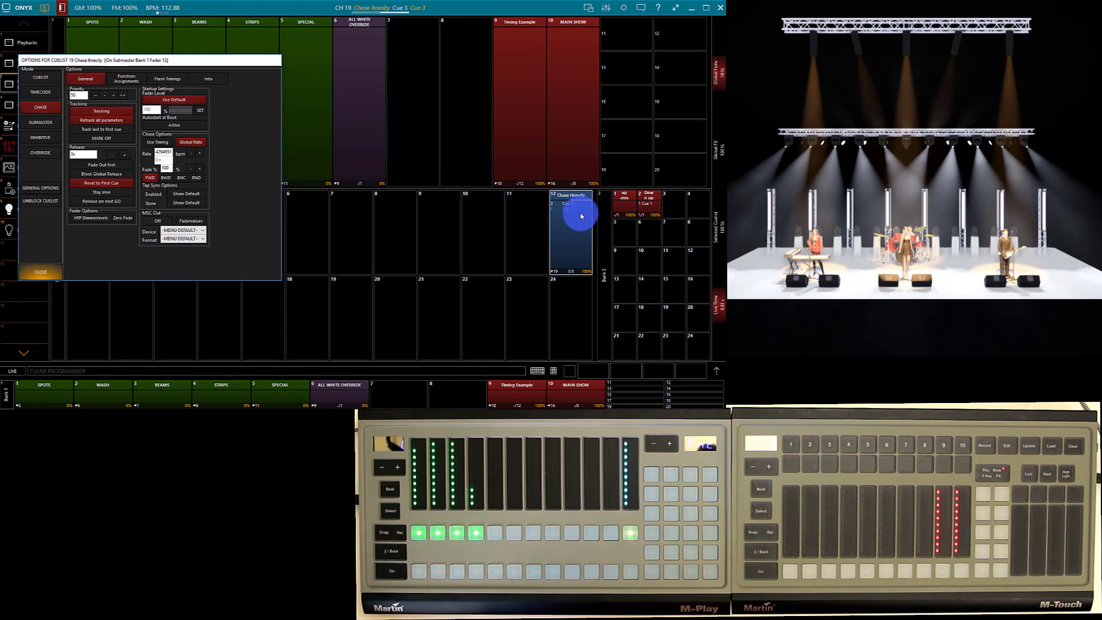
{"action": "left_click", "coordinate": [166, 168]}
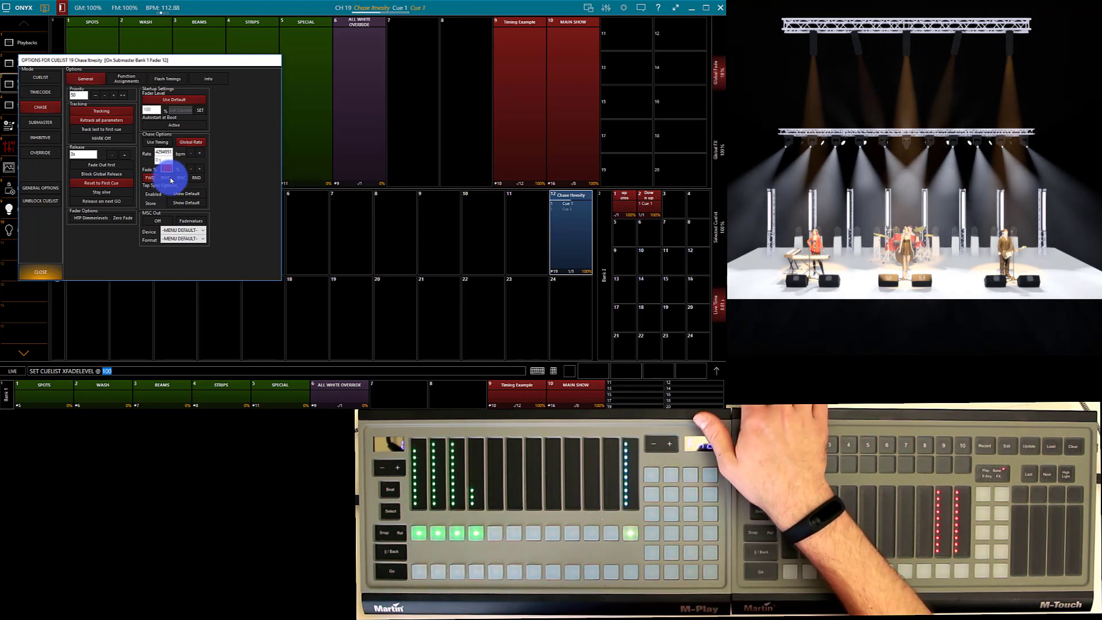
{"action": "left_click", "coordinate": [108, 370]}
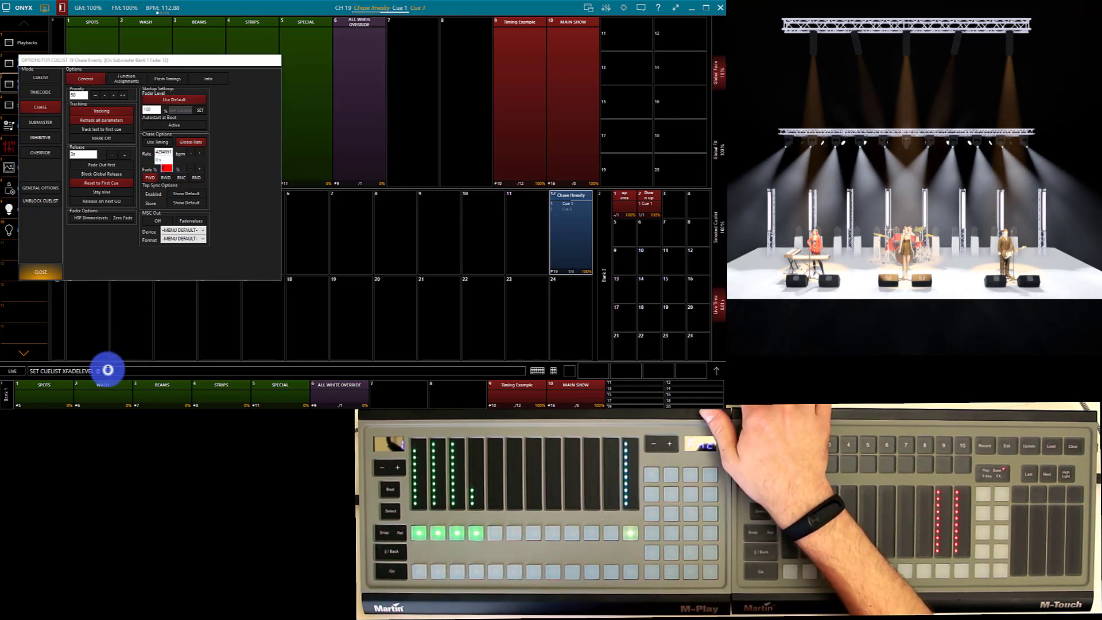
{"action": "key", "text": "BackSpace"}
{"action": "key", "text": "BackSpace"}
{"action": "key", "text": "BackSpace"}
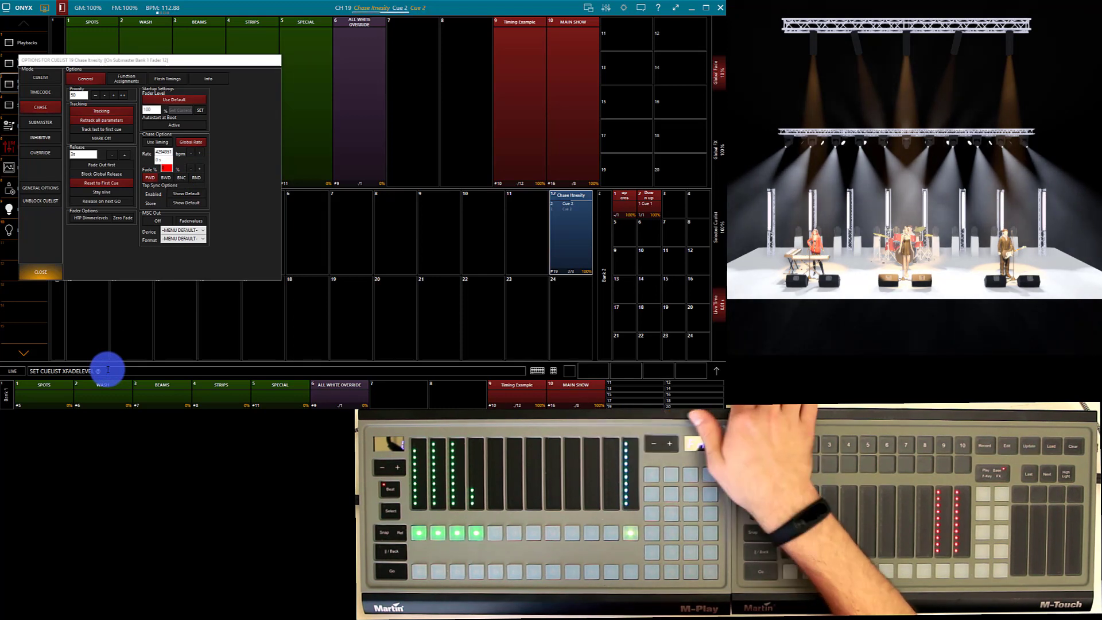
{"action": "type", "text": "0"}
{"action": "key", "text": "Return"}
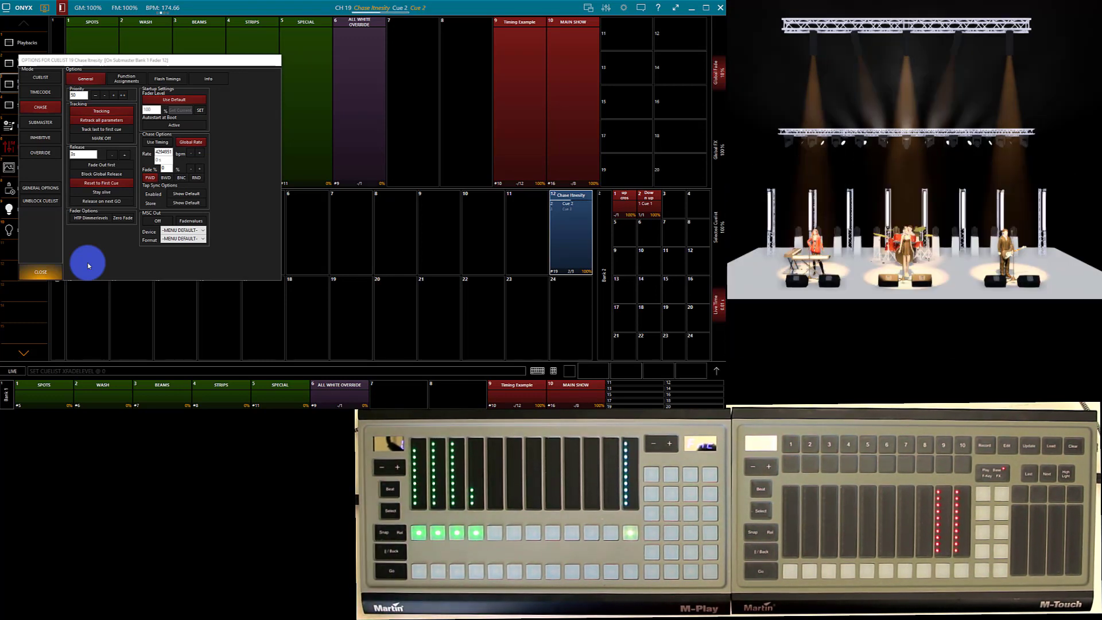
Set the intensity chase's fade percentage to 25
{"action": "left_click", "coordinate": [164, 168]}
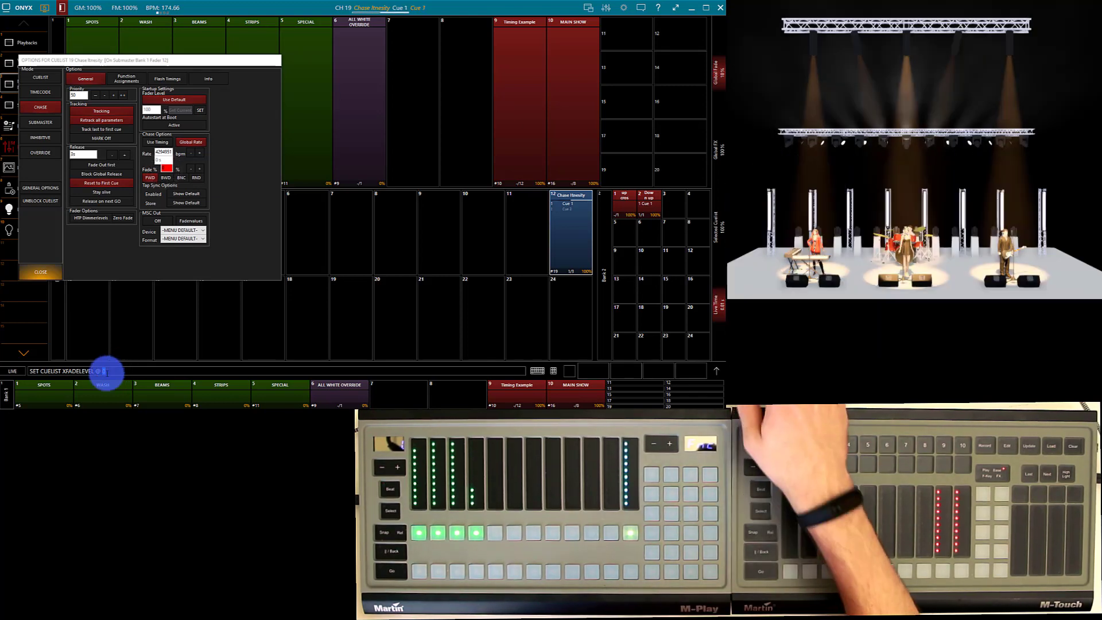
{"action": "type", "text": "25"}
{"action": "key", "text": "Return"}
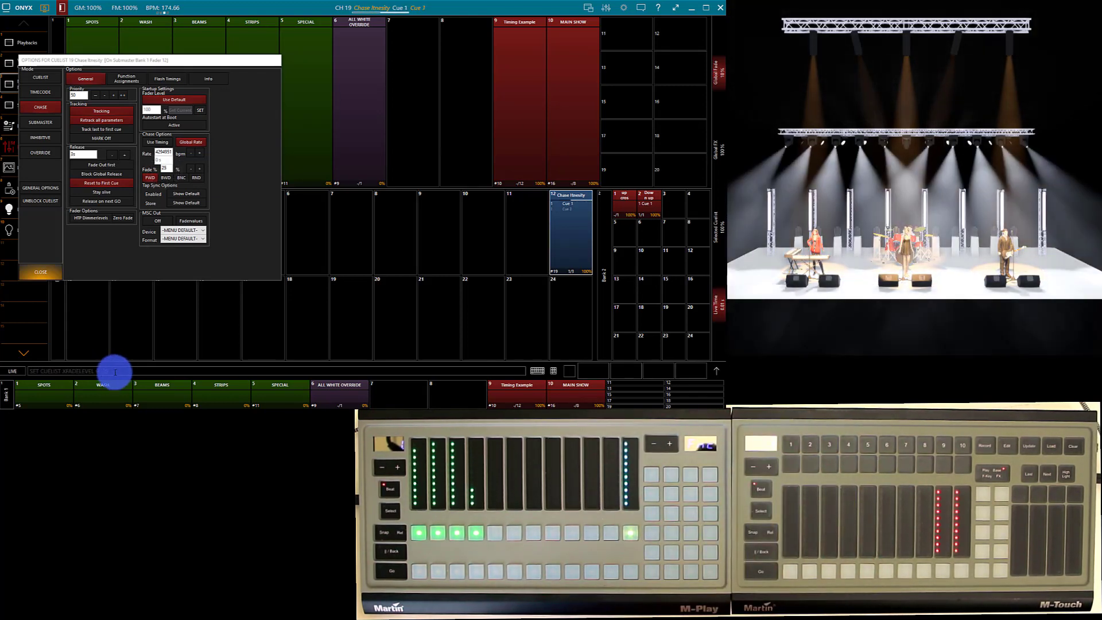